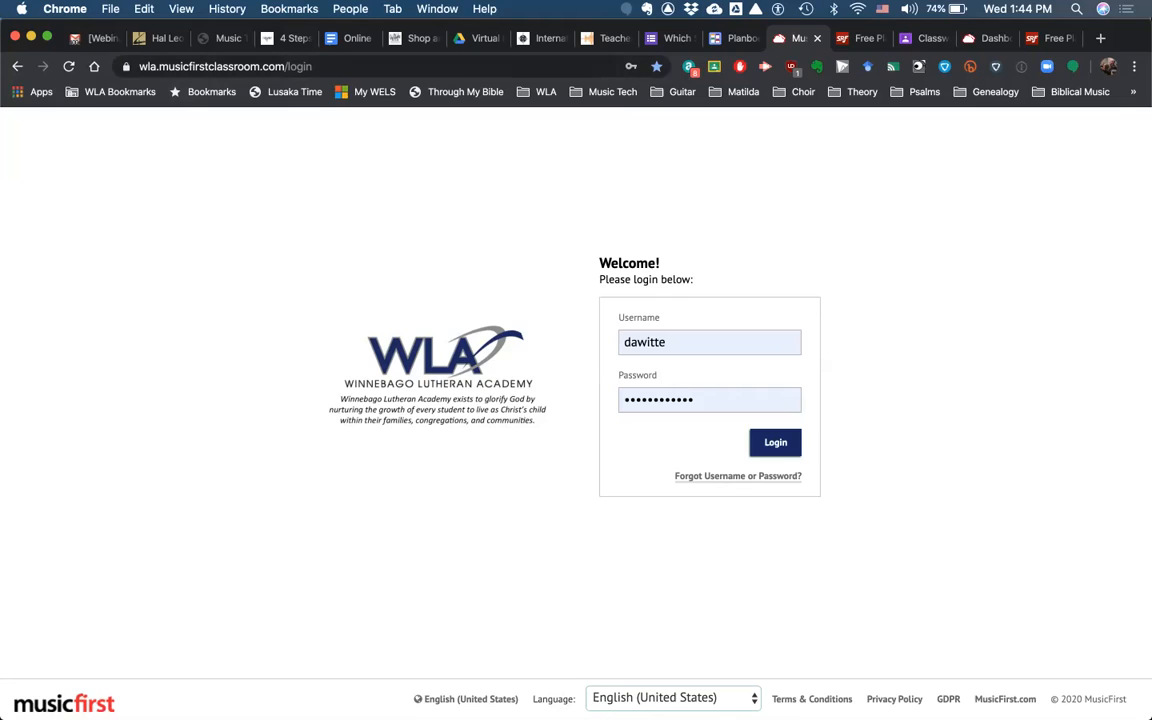
Log in to MusicFirst Classroom and launch Sight Reading Factory from the available software
click(775, 442)
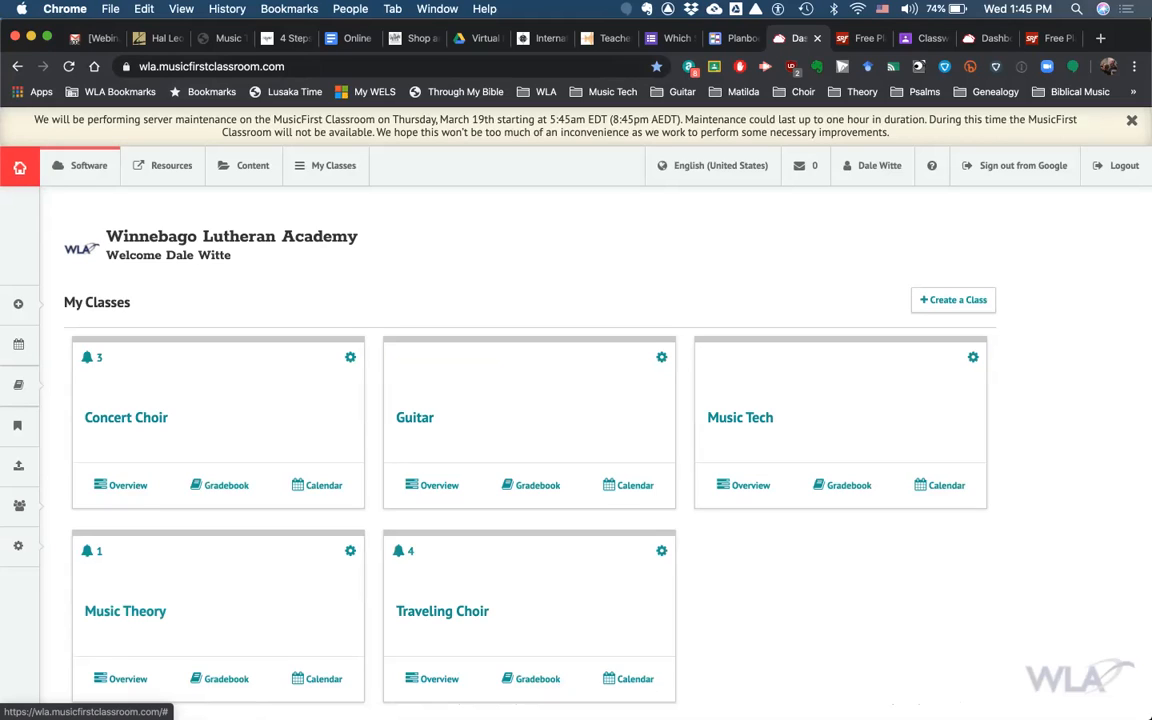
click(80, 166)
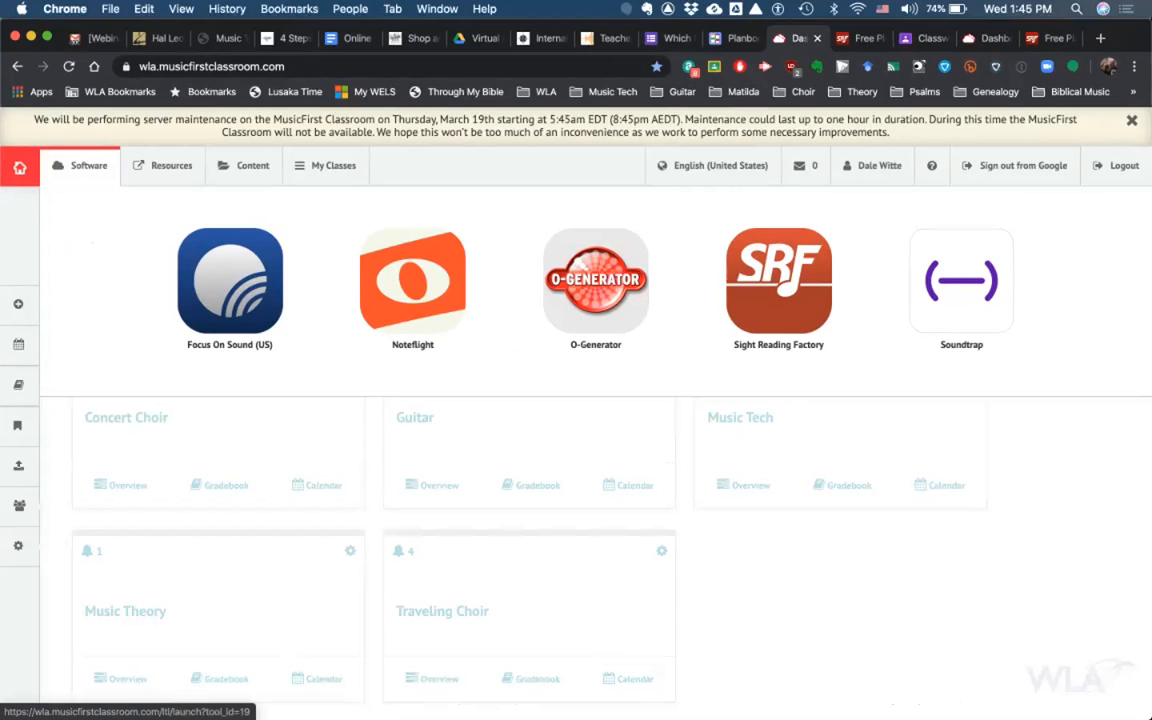
click(779, 282)
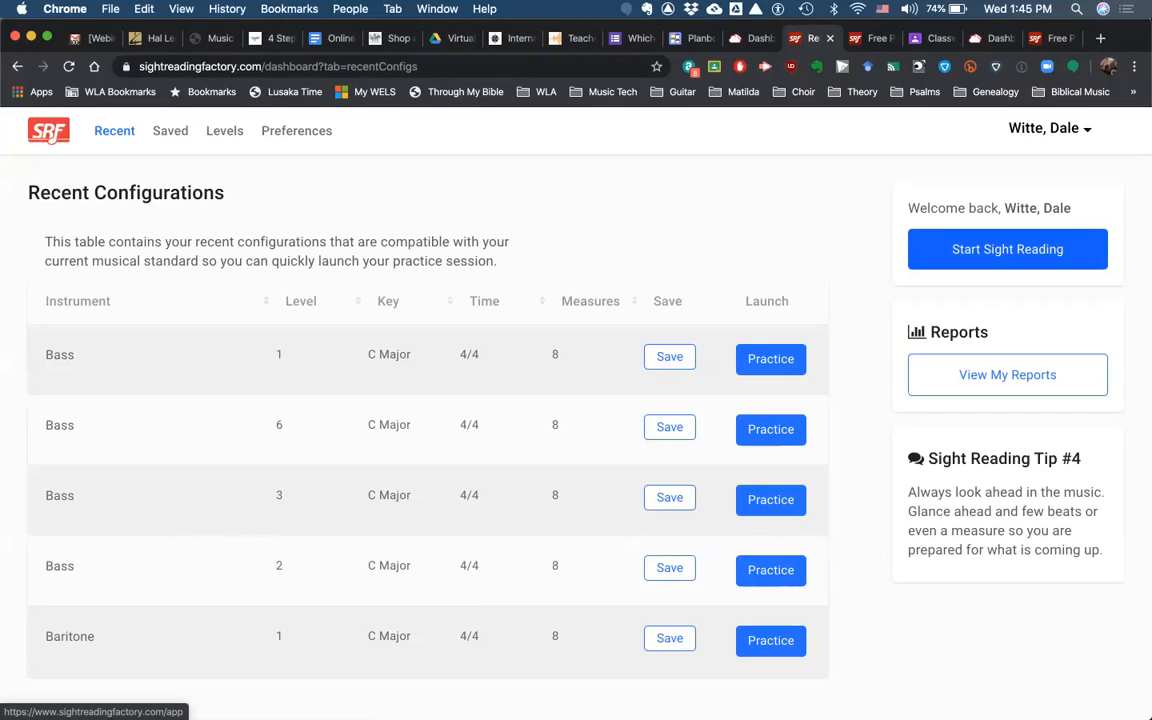
Start sight reading and choose Bass from the Voice instruments
click(1007, 250)
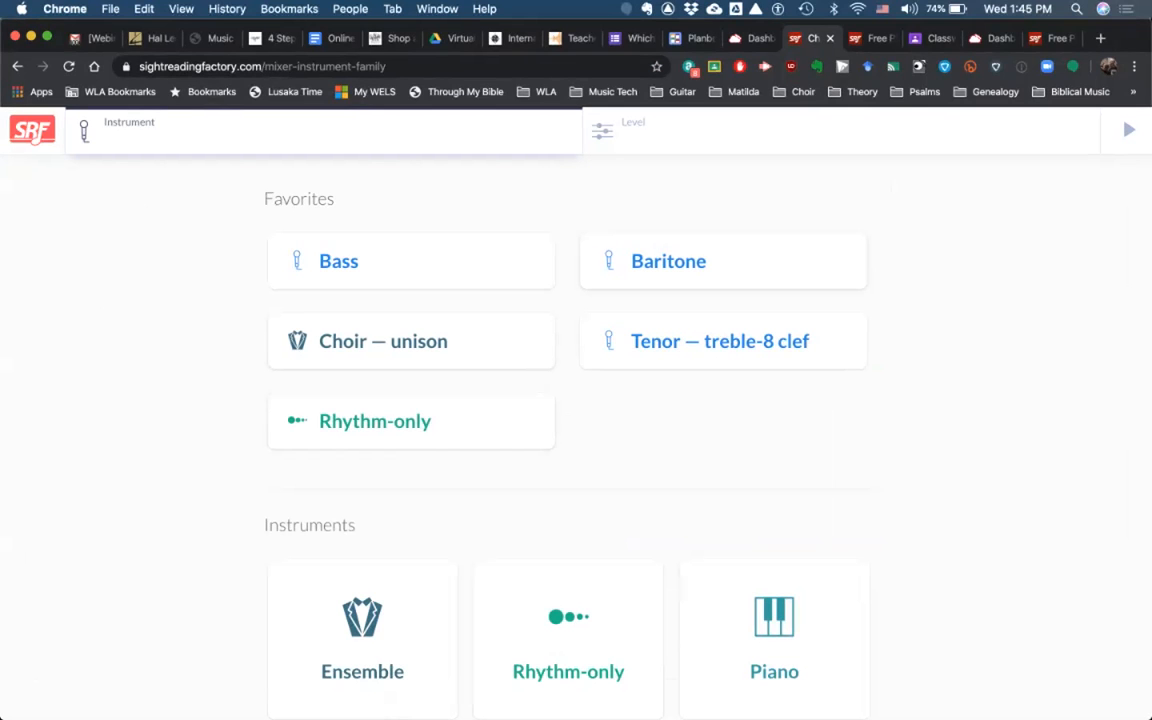
scroll(568, 470, down, 5)
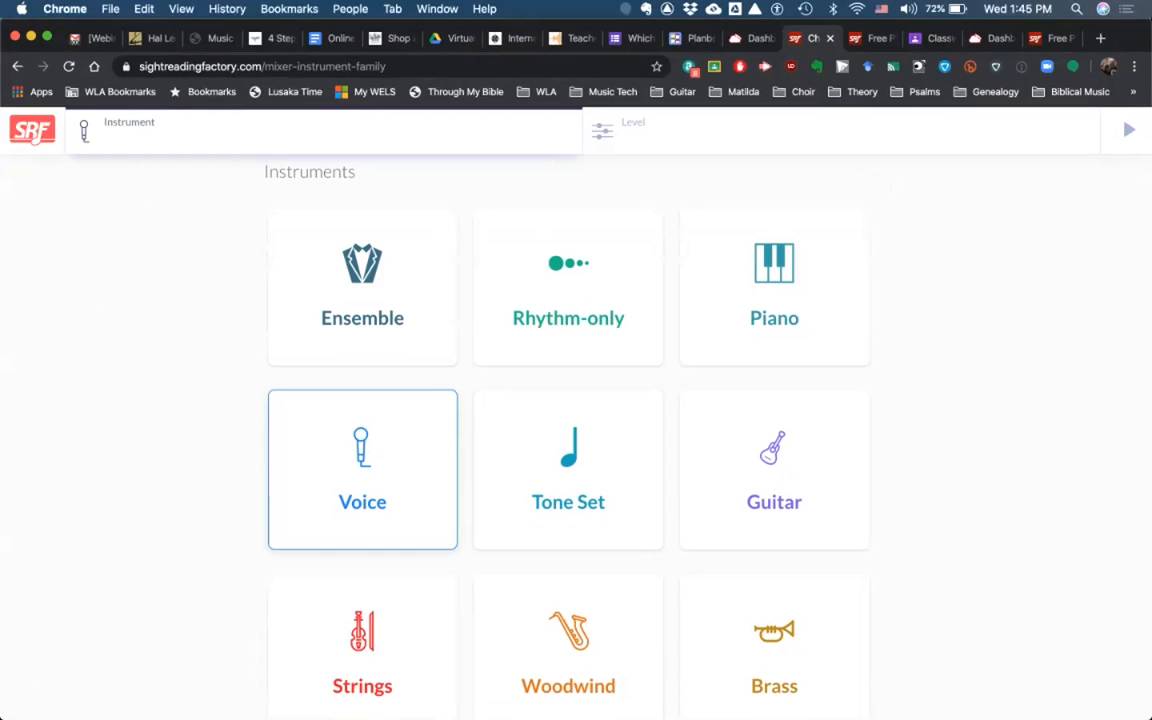
click(360, 465)
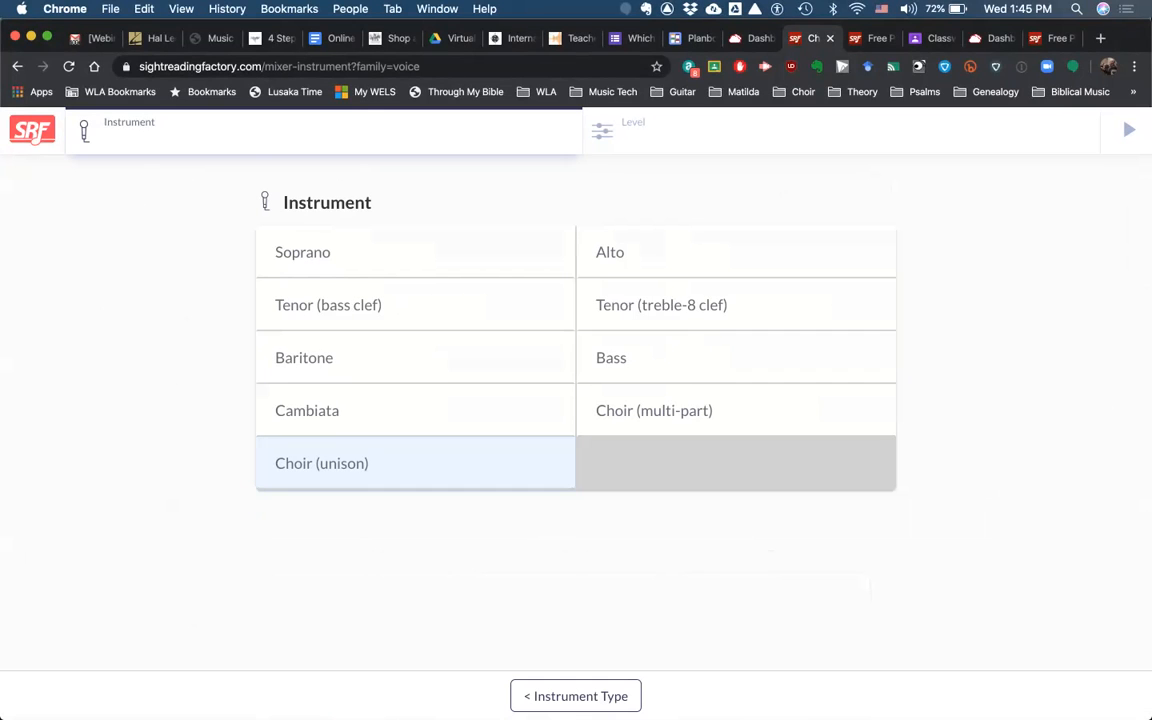
click(18, 66)
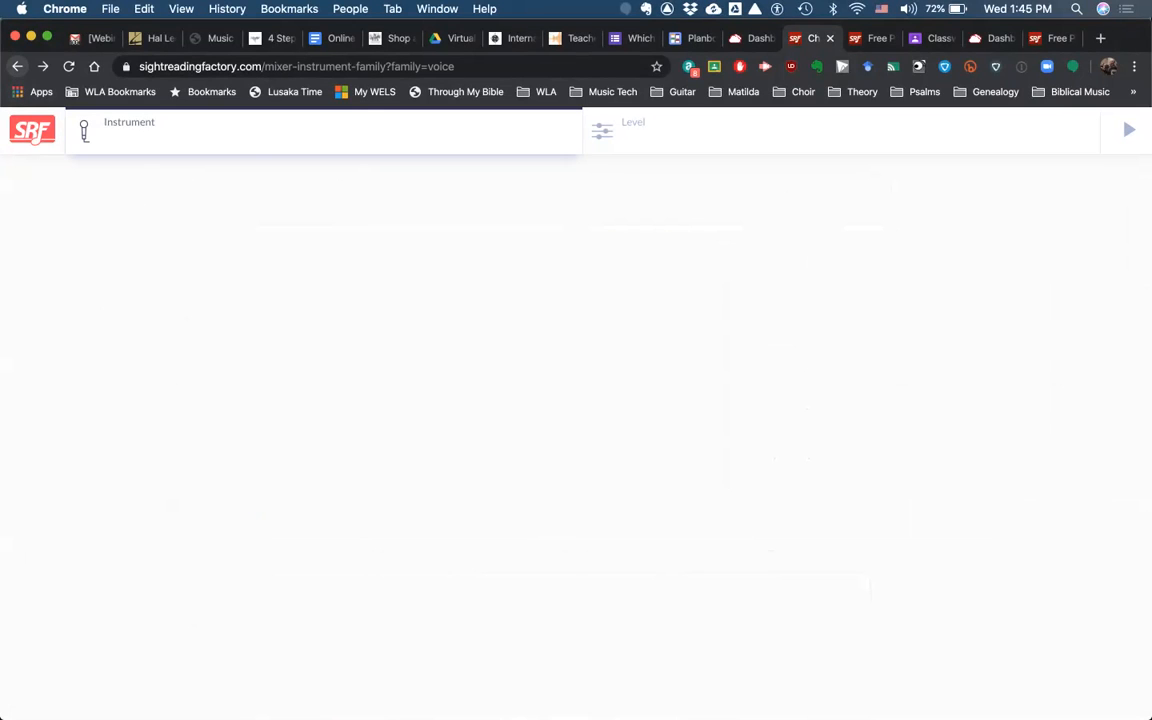
scroll(410, 340, down, 6)
scroll(568, 450, up, 5)
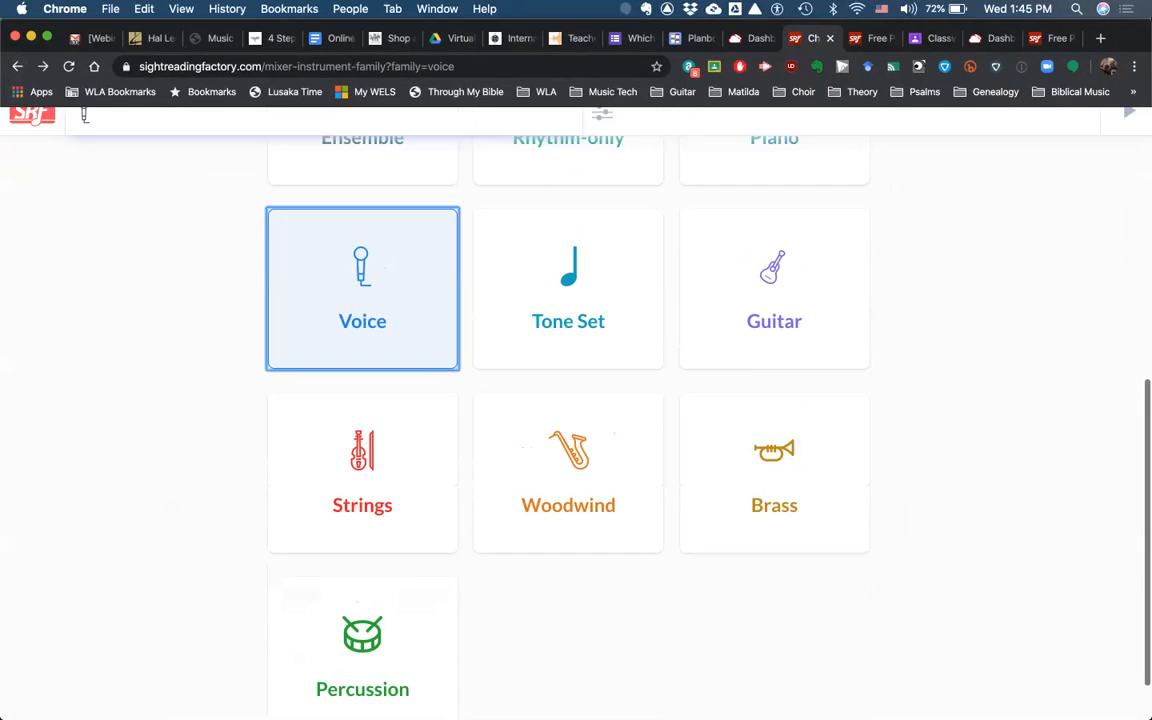
scroll(568, 450, down, 3)
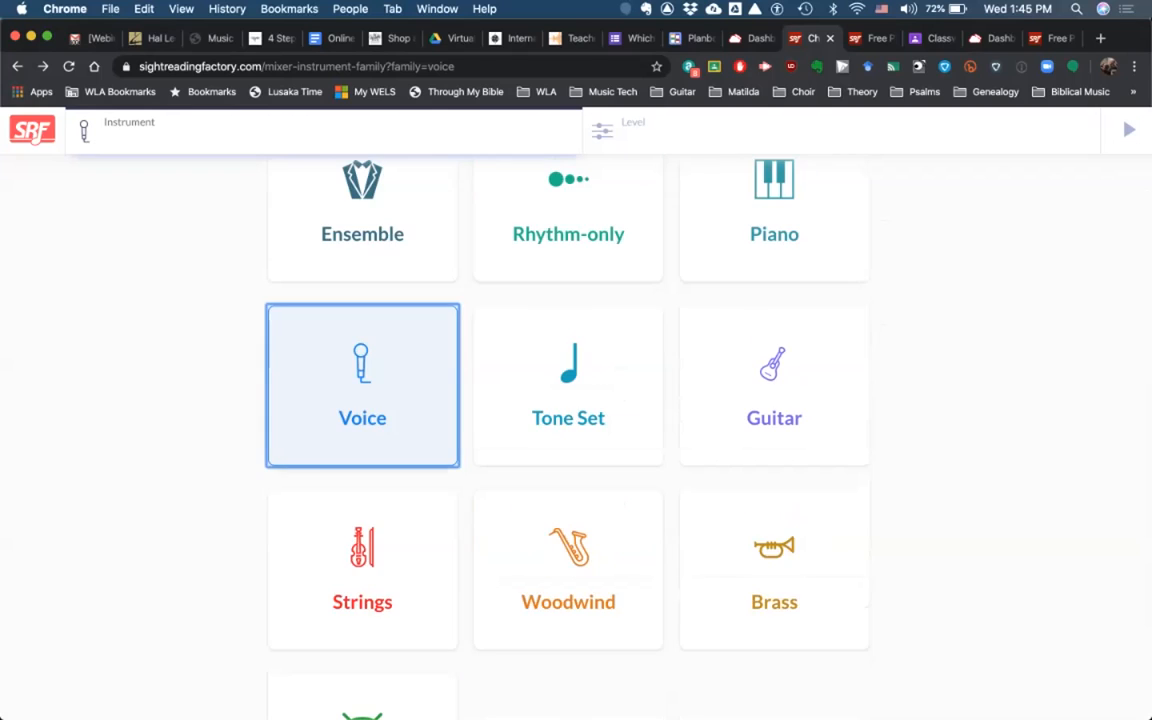
click(362, 370)
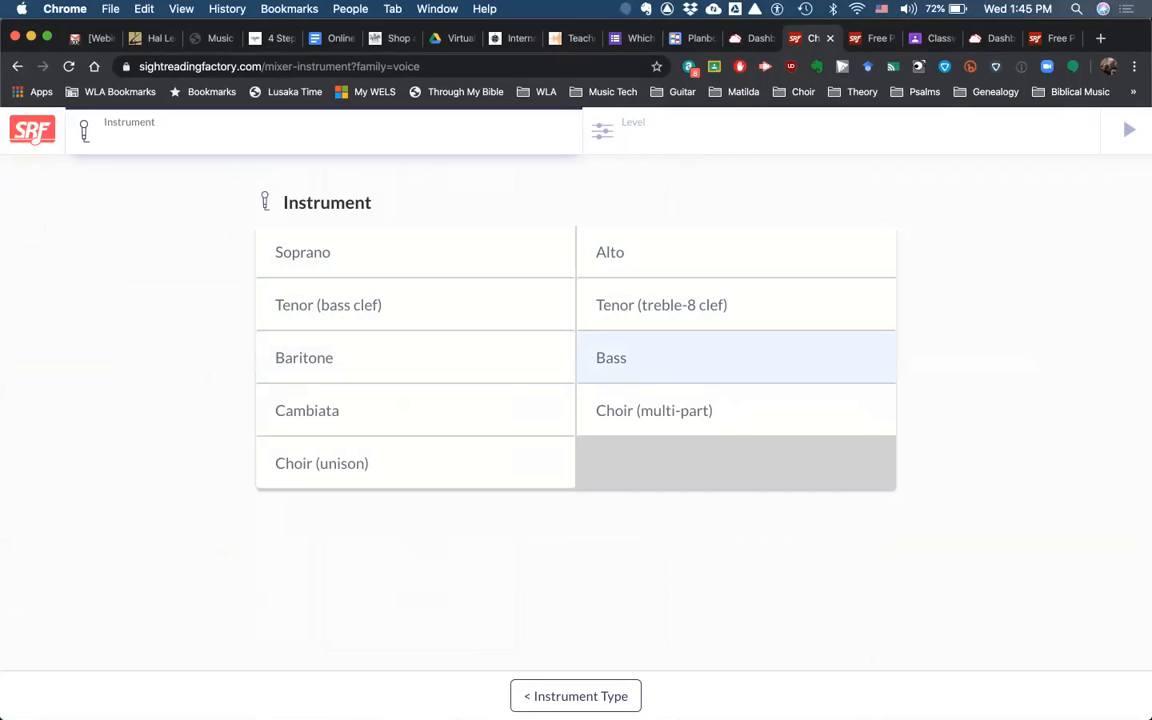
click(640, 357)
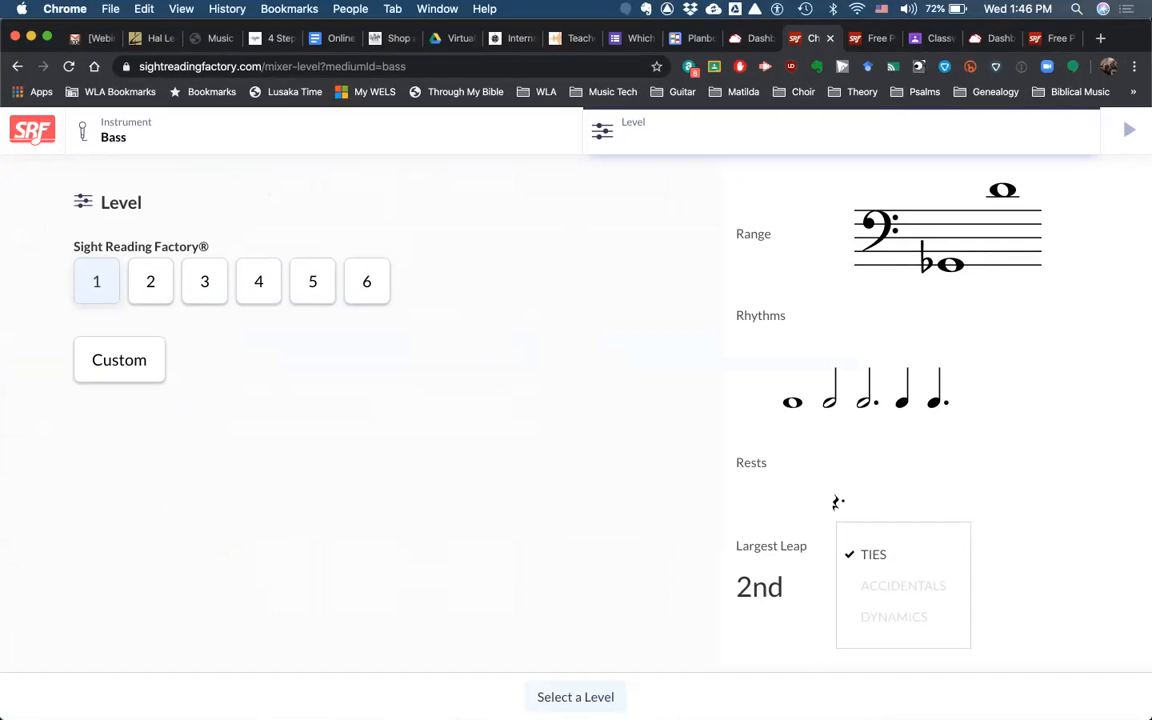
Compare the level 1 note ranges for Tenor (bass clef), Baritone and Bass, finishing with Bass selected
click(126, 131)
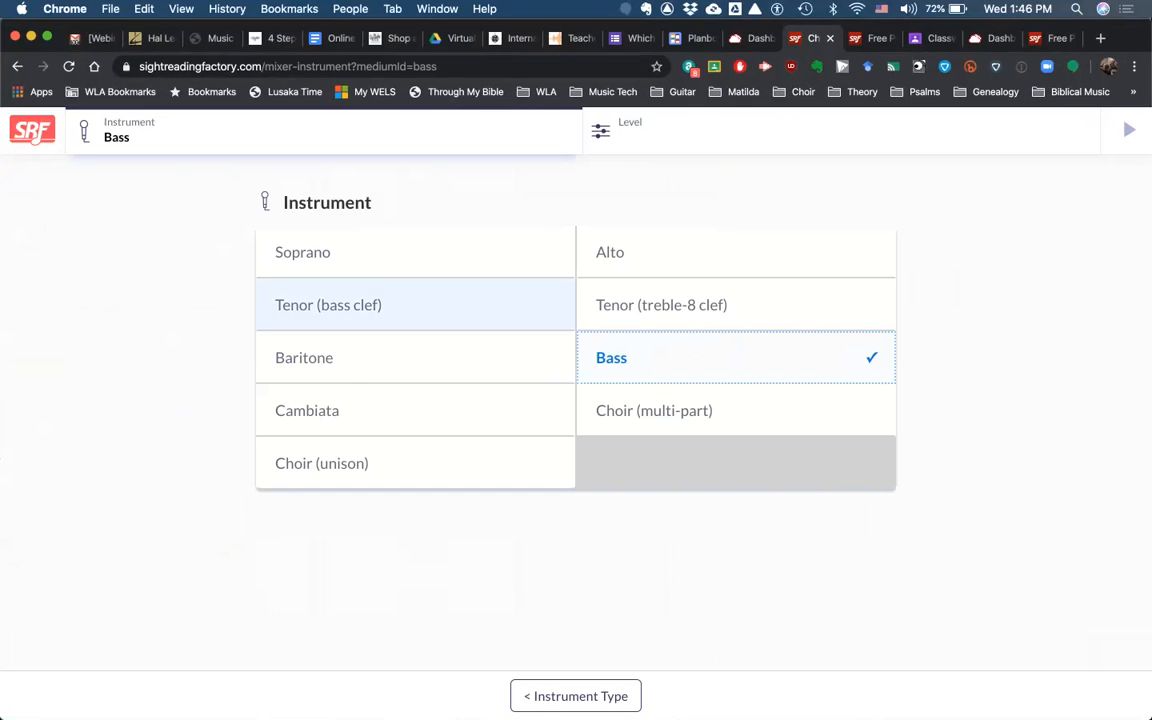
click(328, 305)
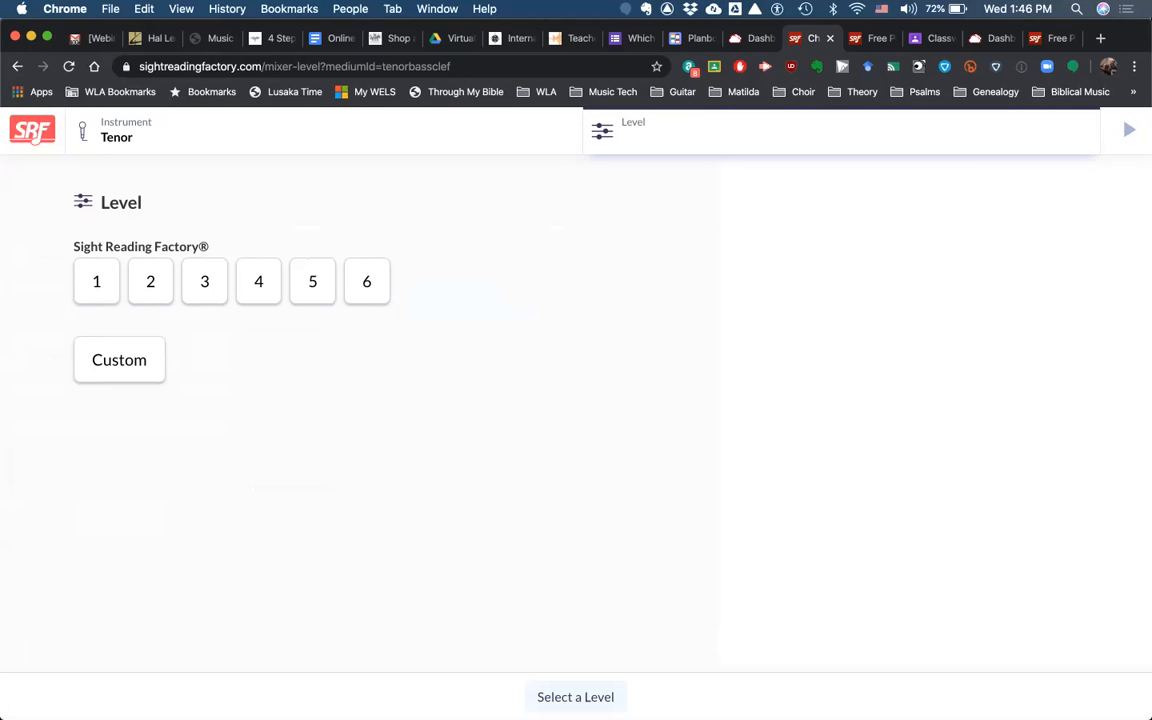
mouse_move(97, 282)
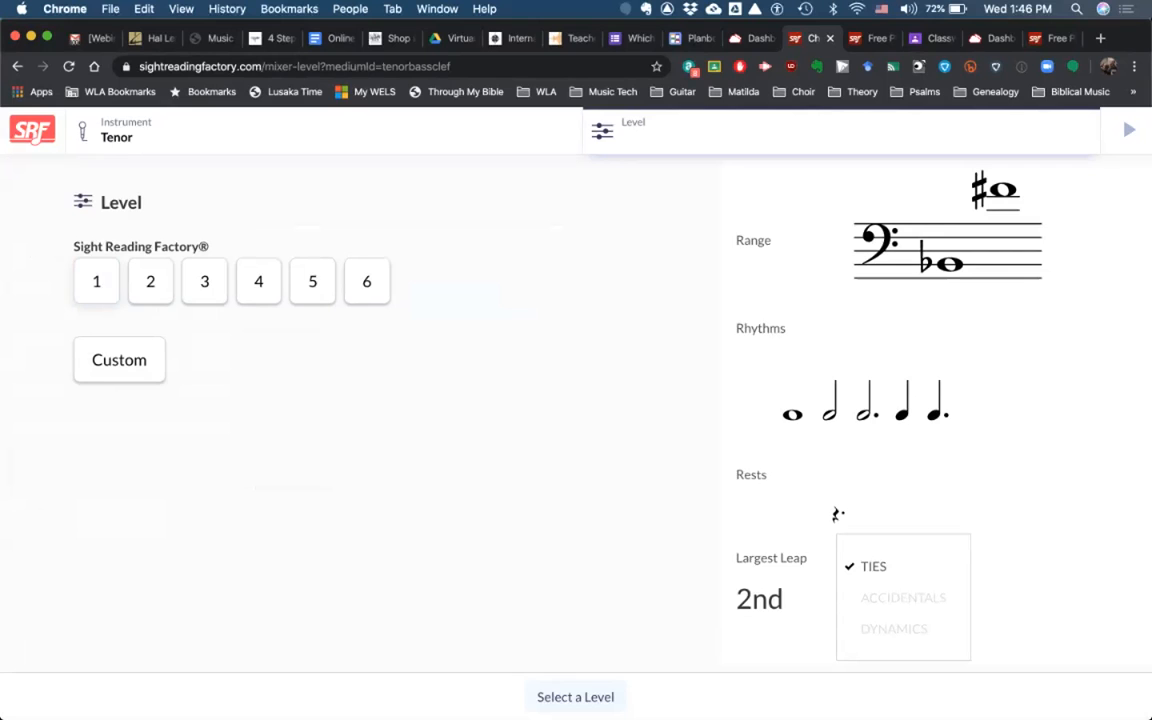
click(126, 132)
click(330, 357)
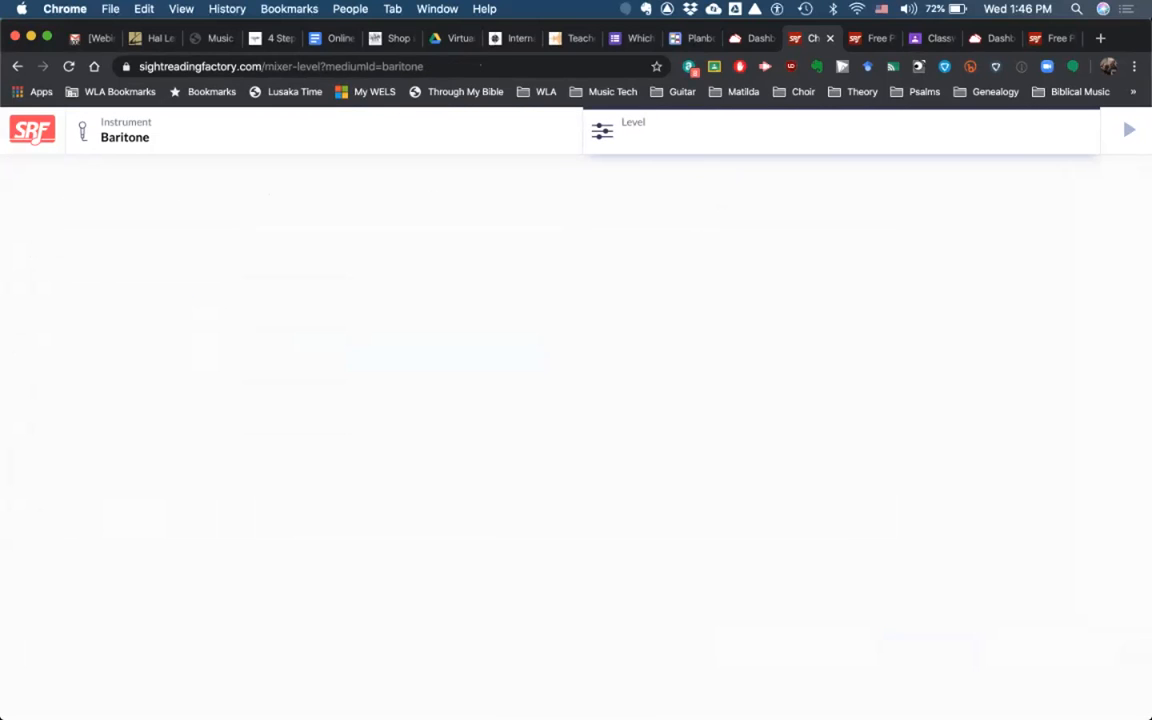
mouse_move(97, 282)
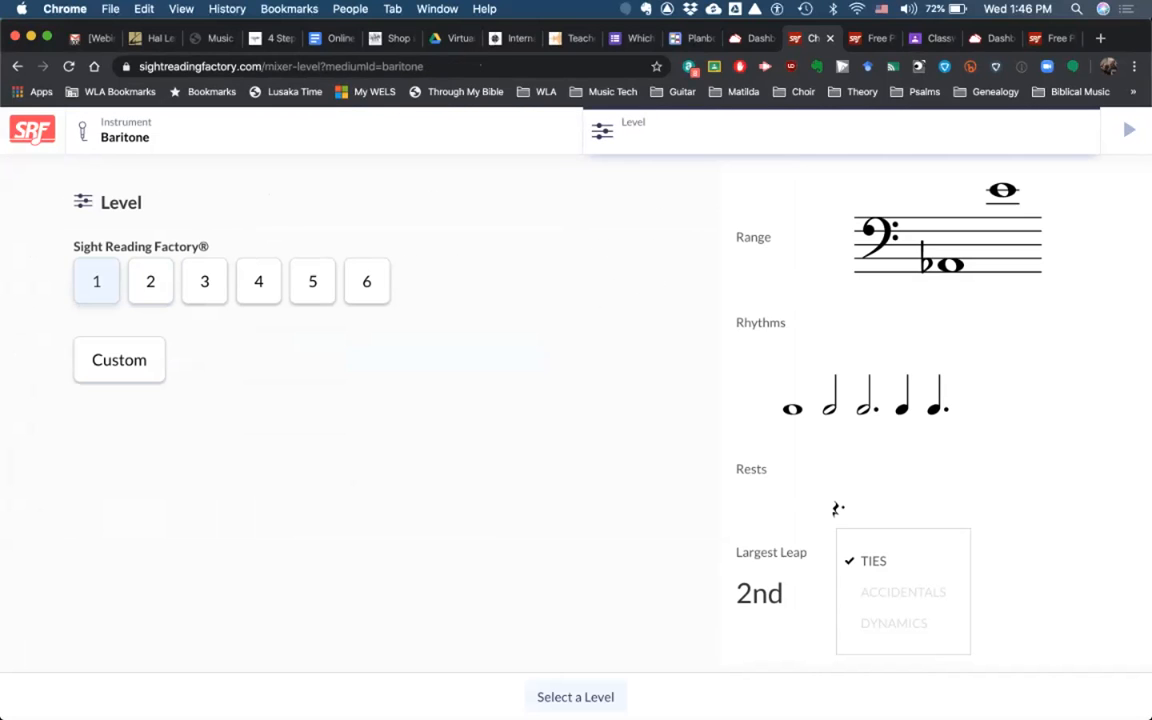
click(126, 132)
click(640, 357)
mouse_move(97, 282)
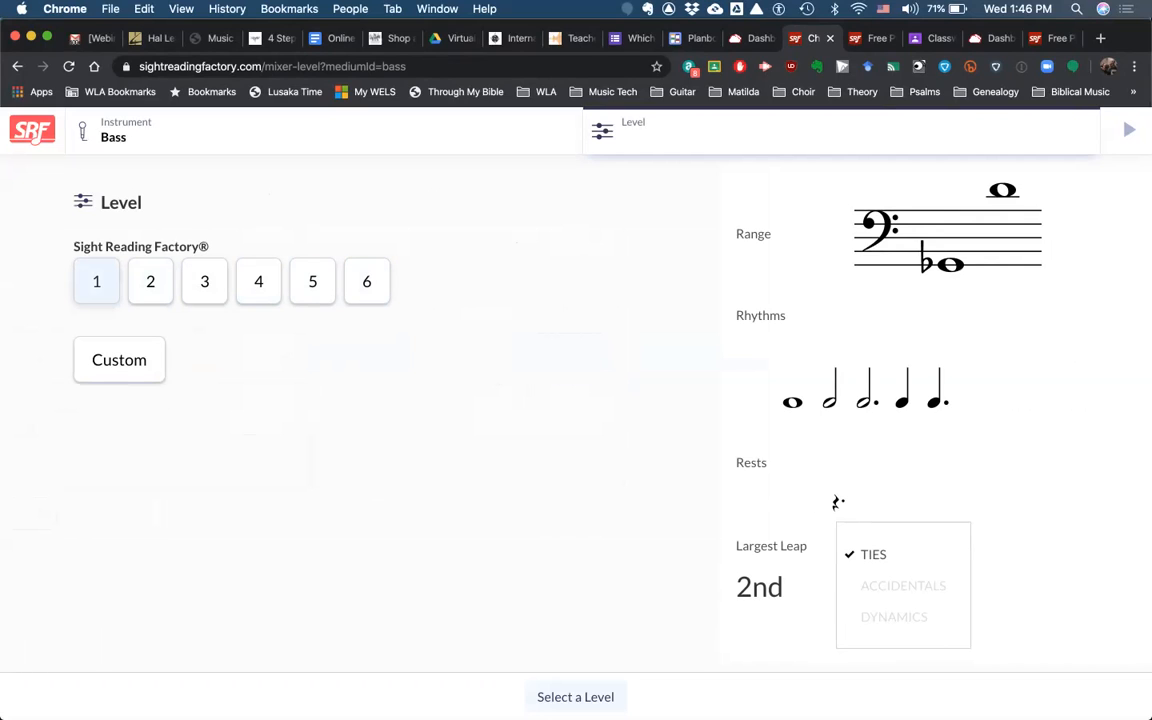
Configure the exercise with level 1, 4/4 time and C Major, and start it in Free Play mode
click(96, 281)
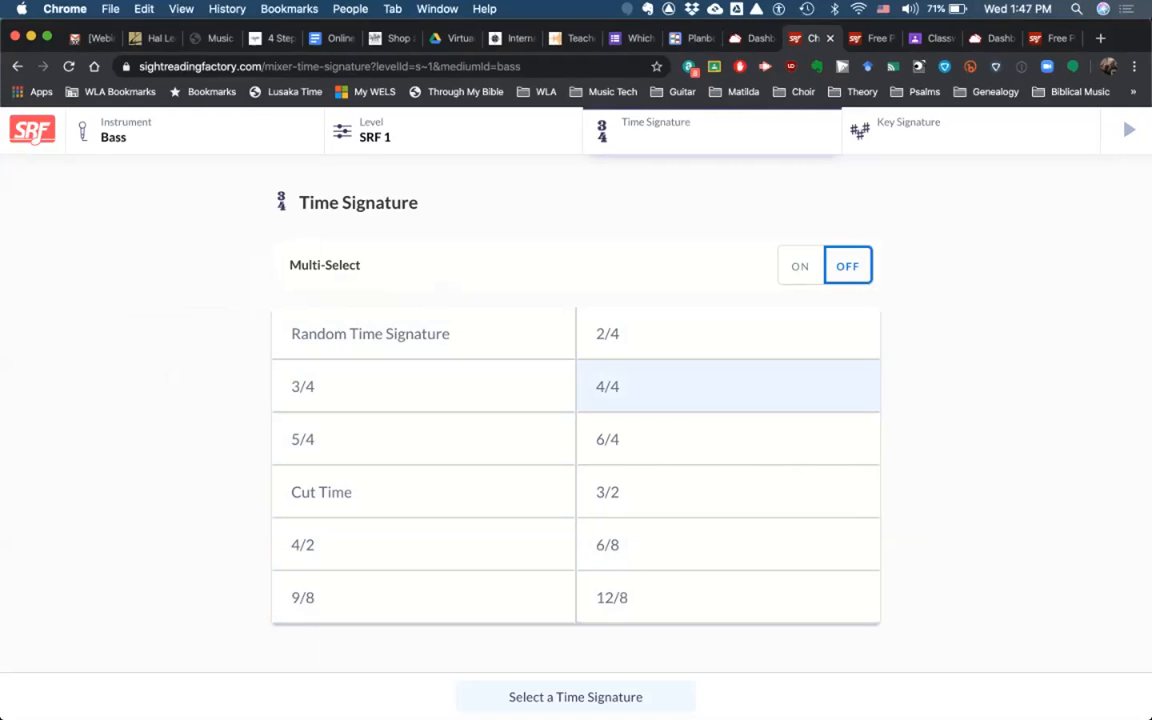
key(Return)
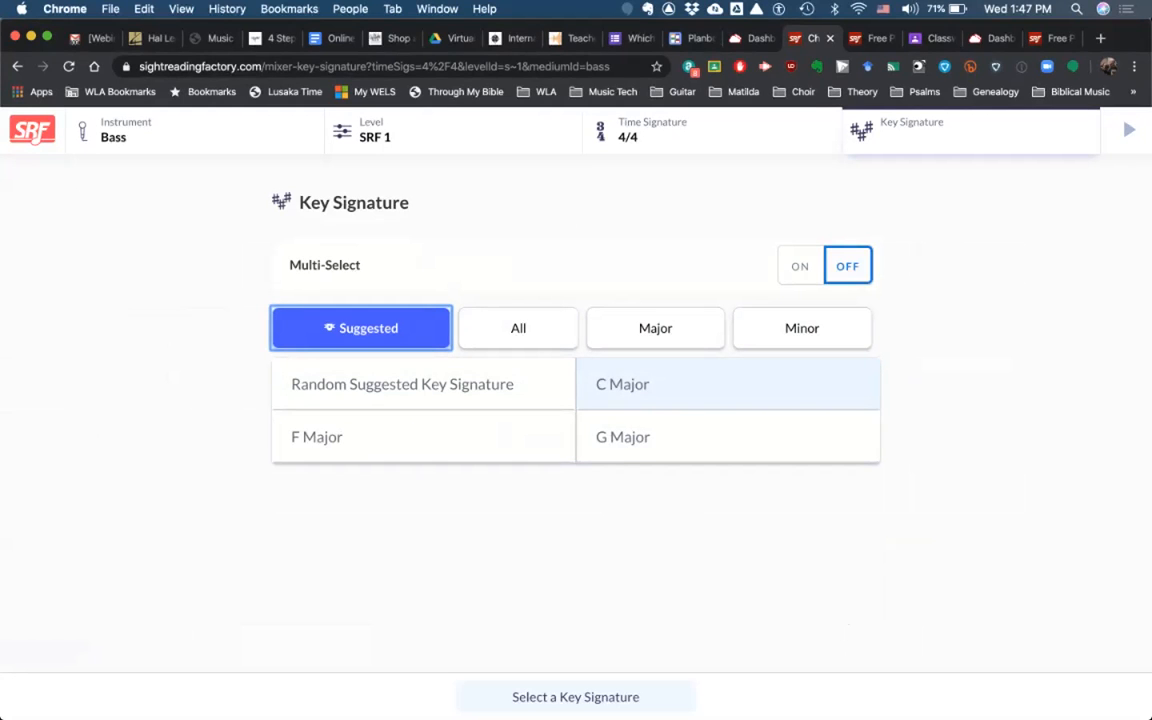
click(622, 384)
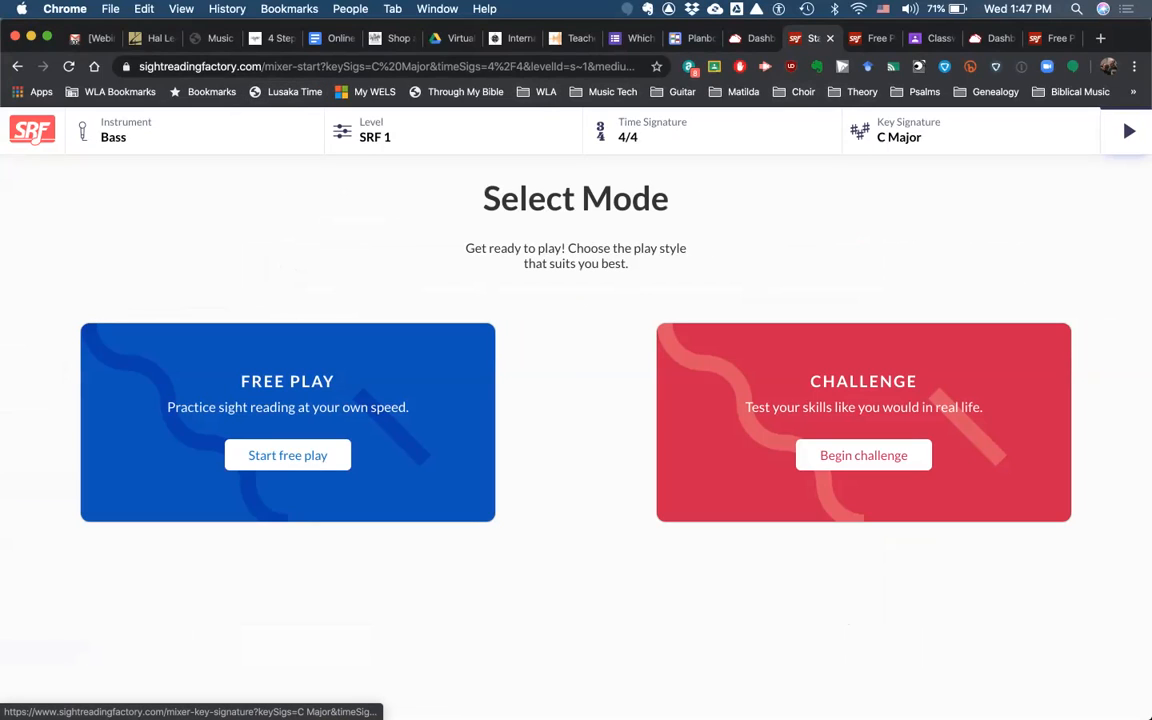
click(287, 455)
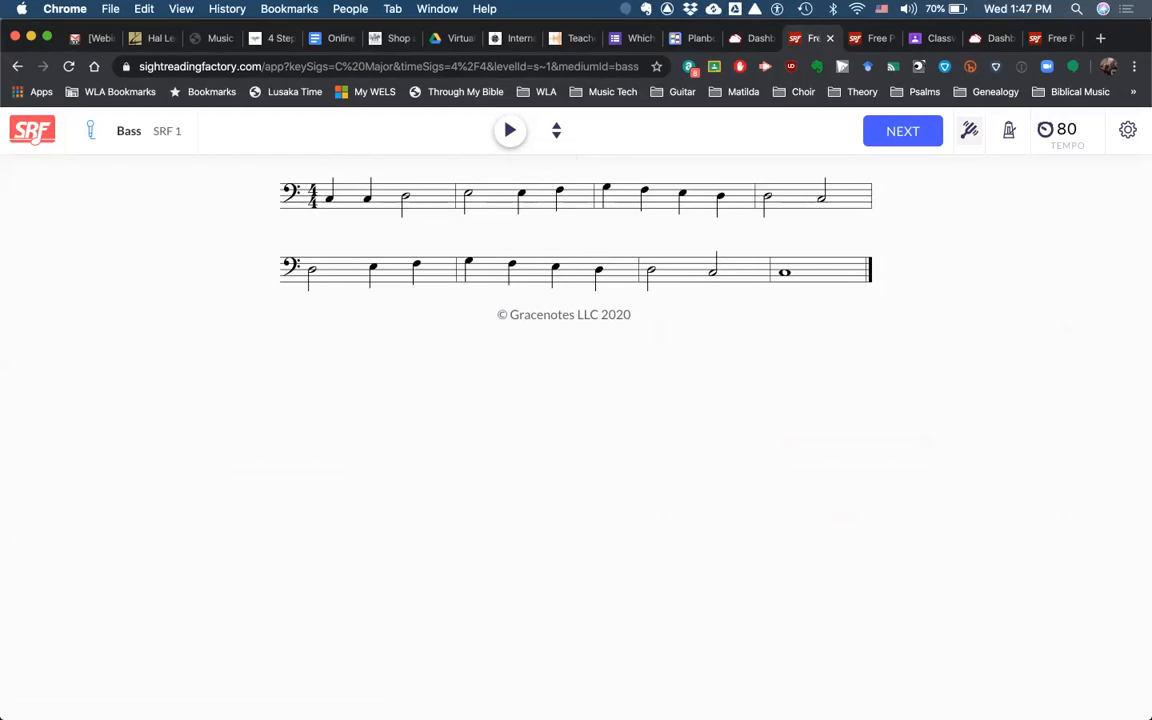
Sound the tuning pitch, then play the level 1 exercise and stop the playback partway
click(969, 130)
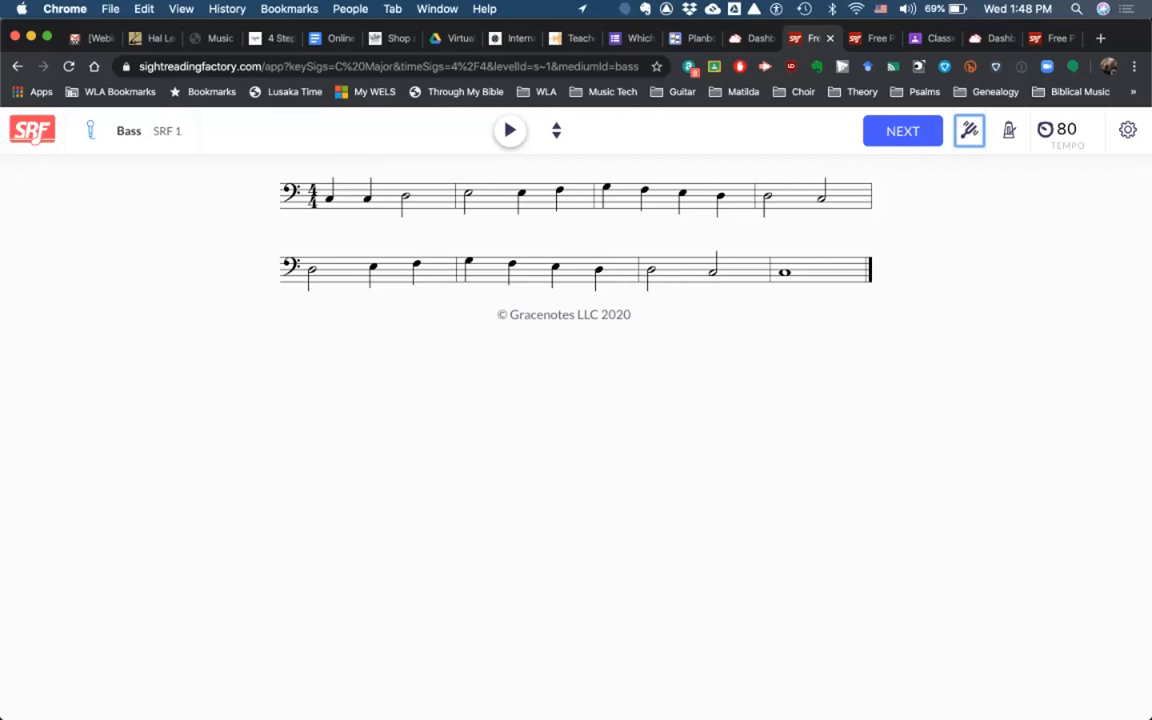
click(509, 130)
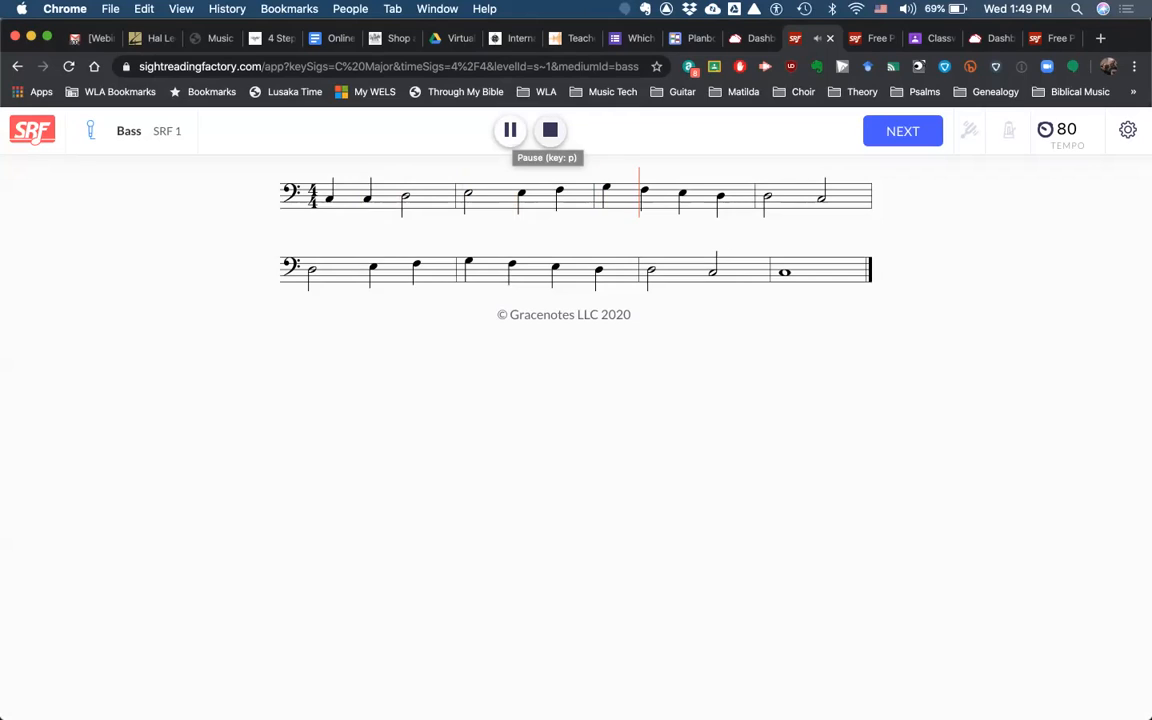
click(550, 130)
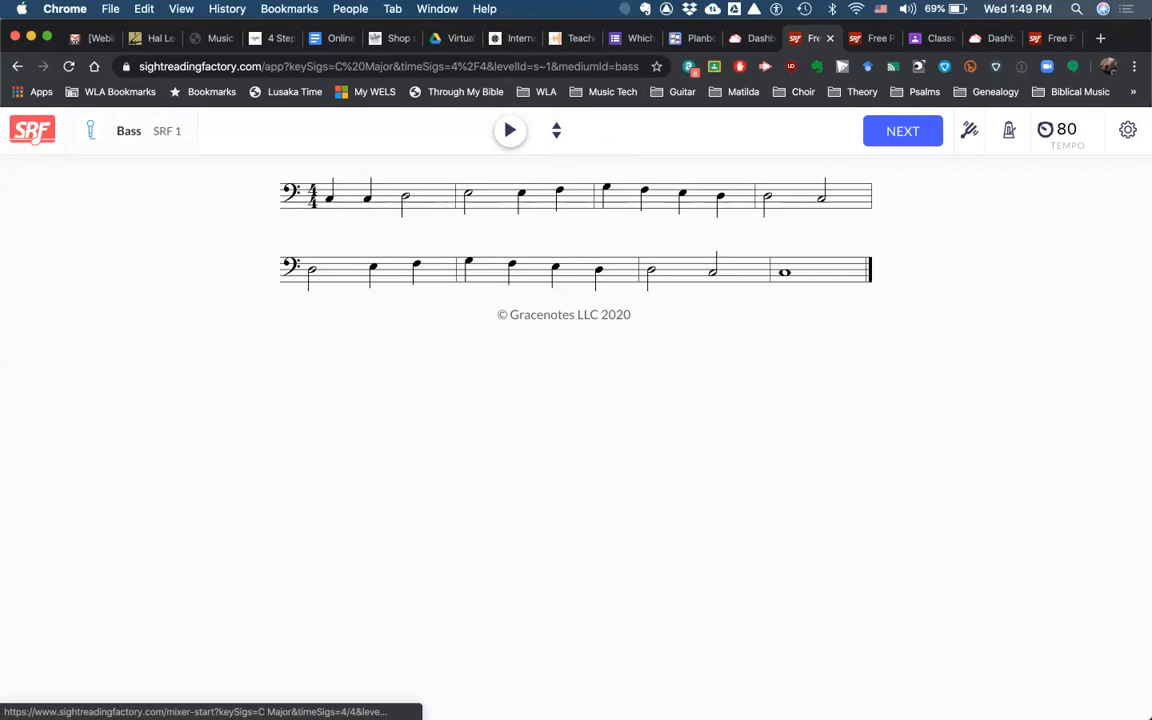
Return to the exercise setup, set the level to 2 and start a new Free Play exercise
click(32, 130)
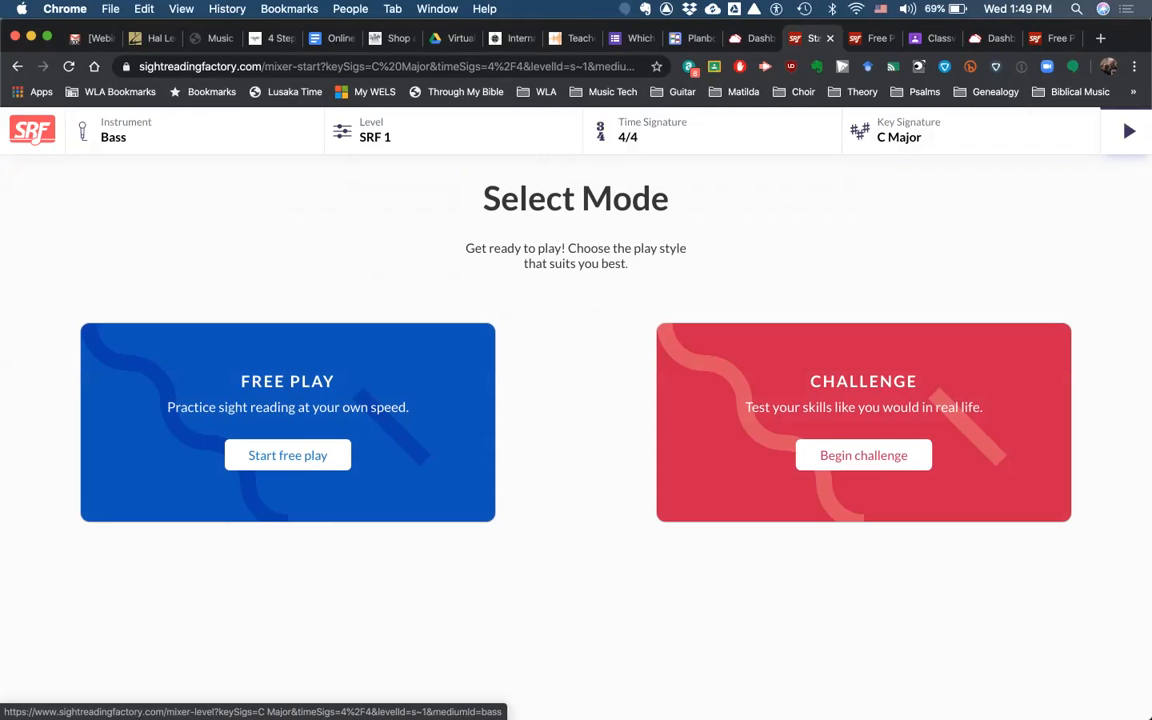
click(375, 130)
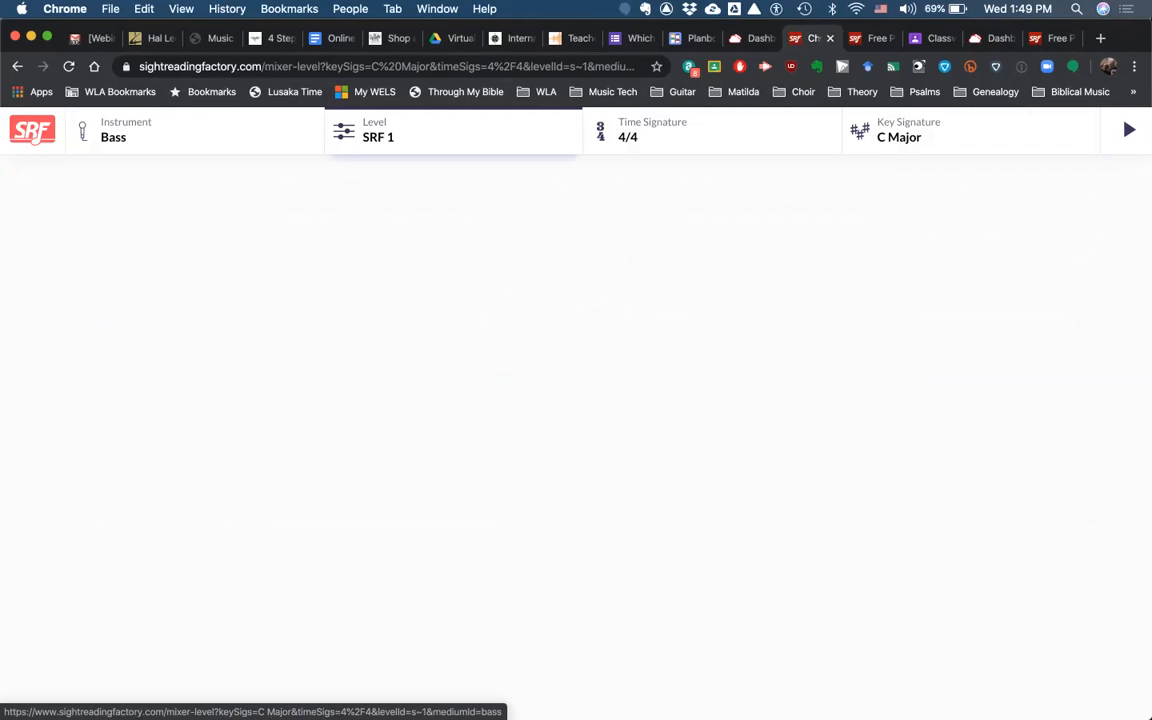
click(96, 281)
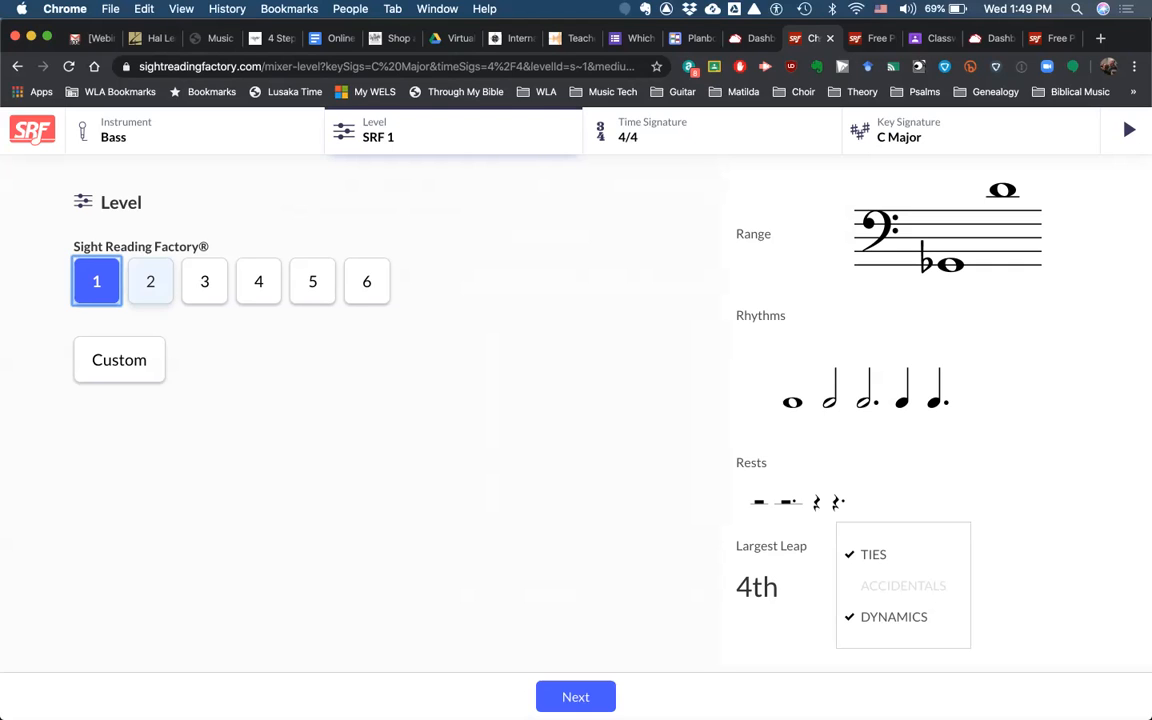
click(150, 281)
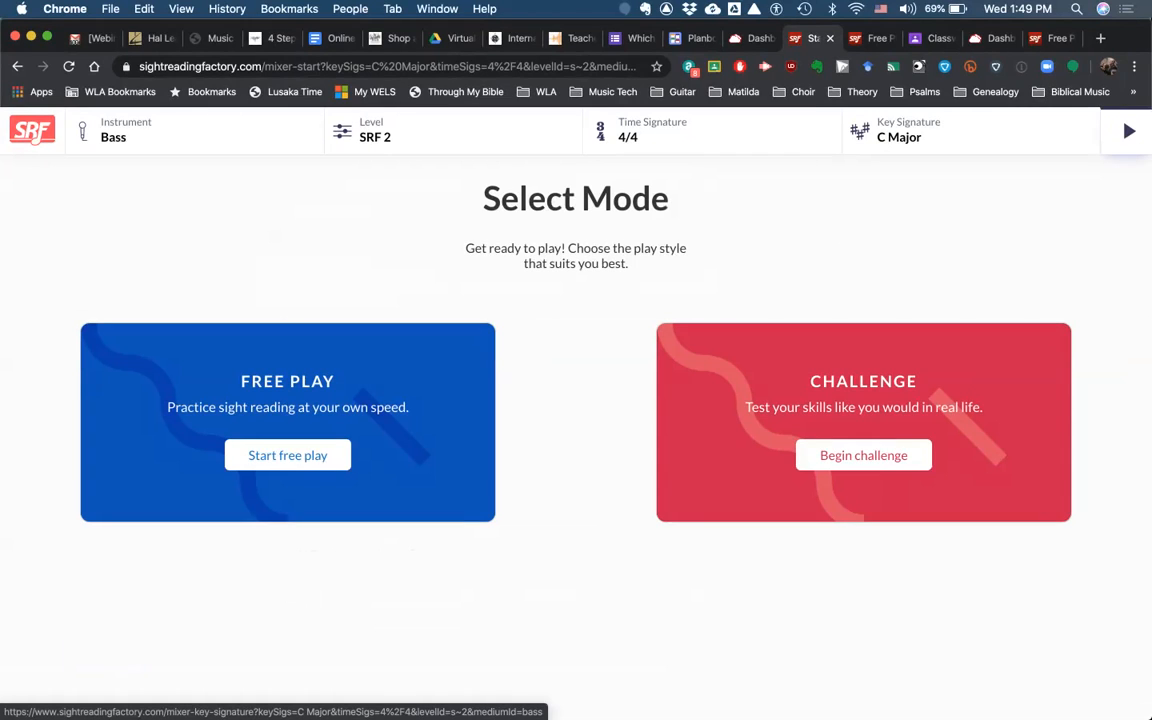
click(288, 455)
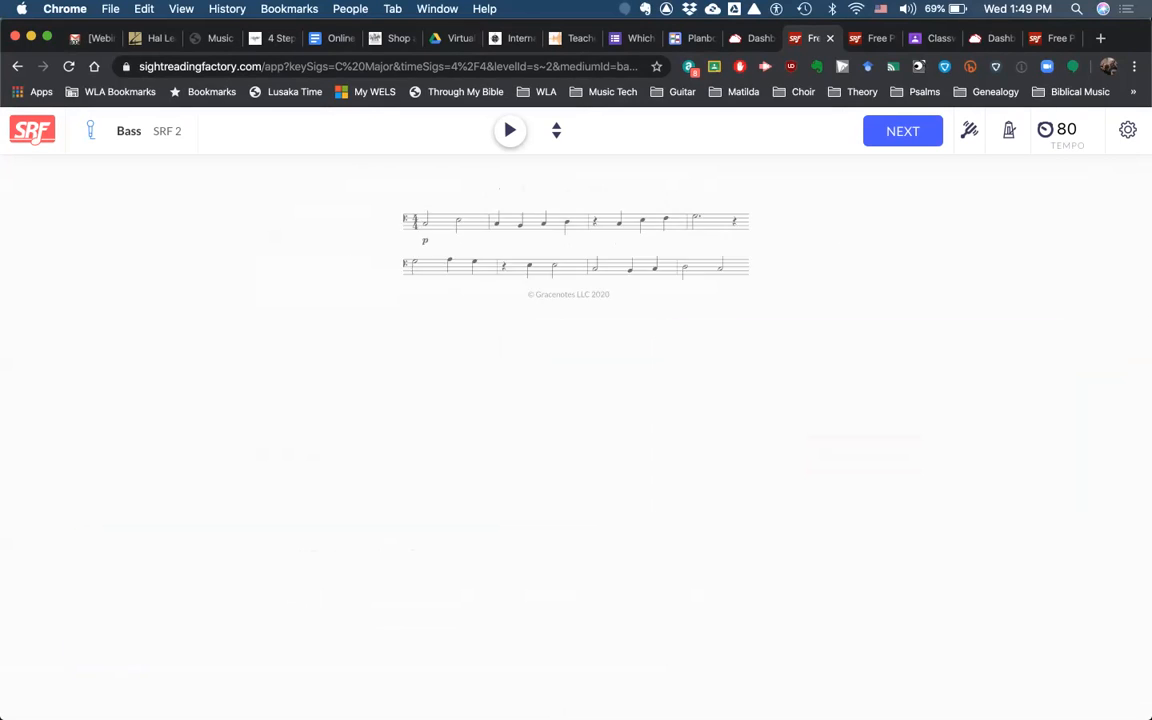
Sound the tuning pitch for the level 2 exercise, then play it and stop the playback
click(968, 130)
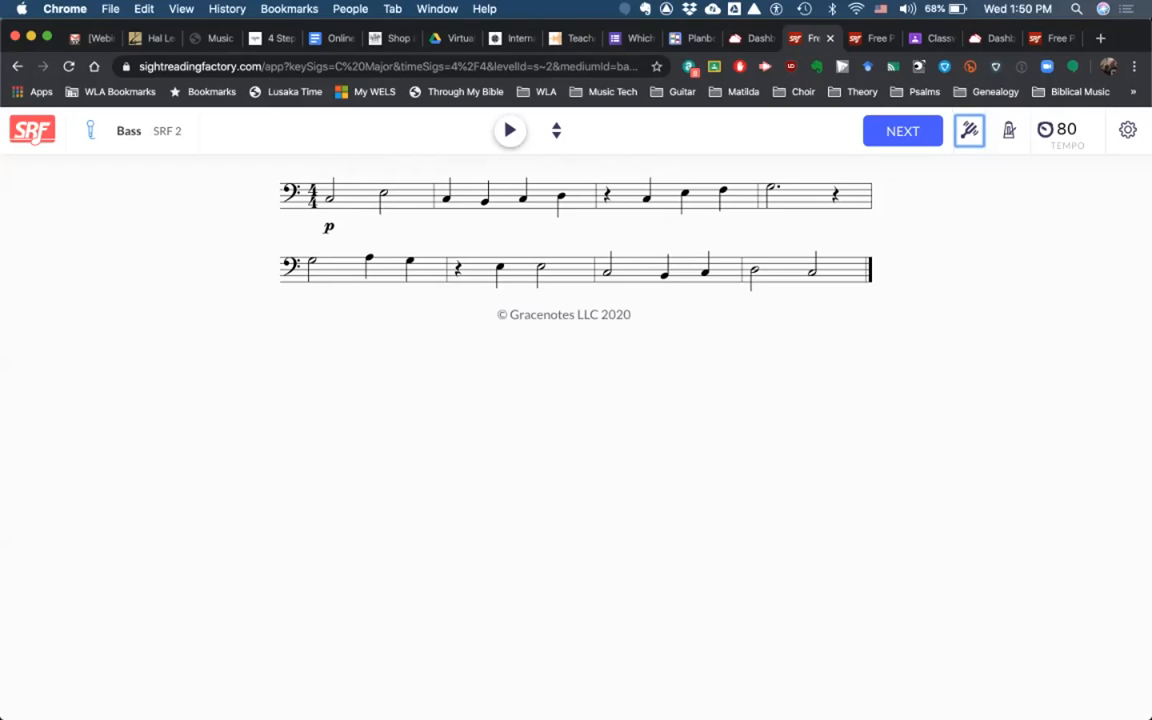
key(space)
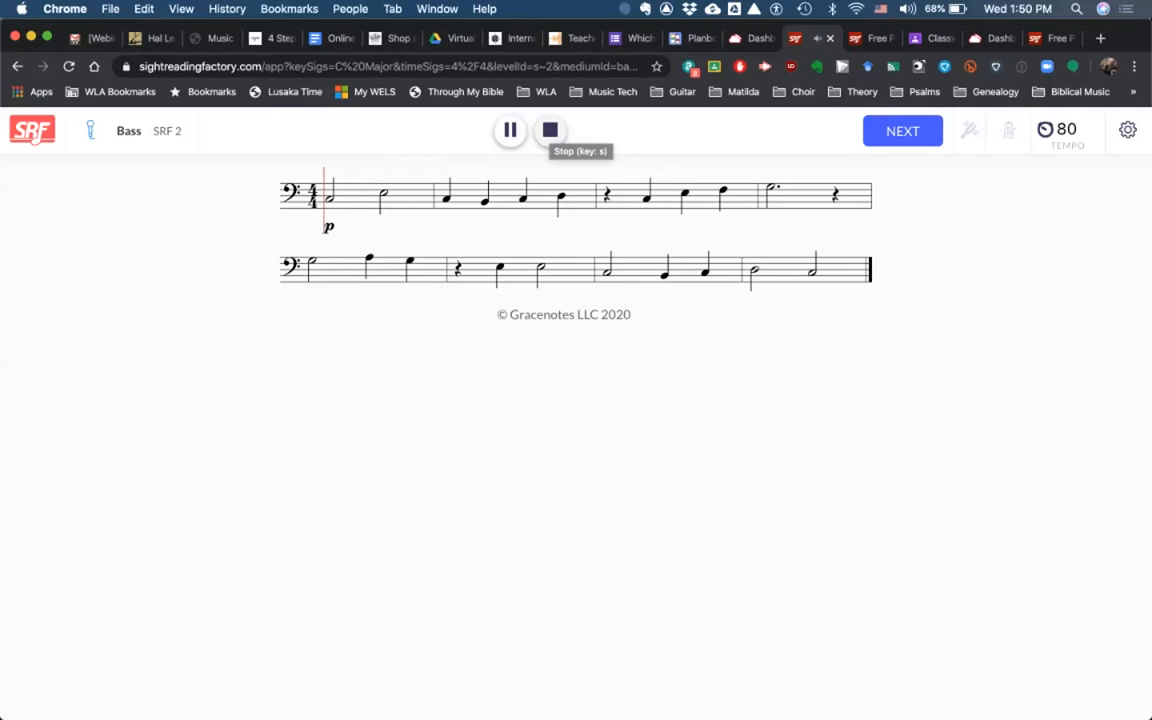
click(550, 131)
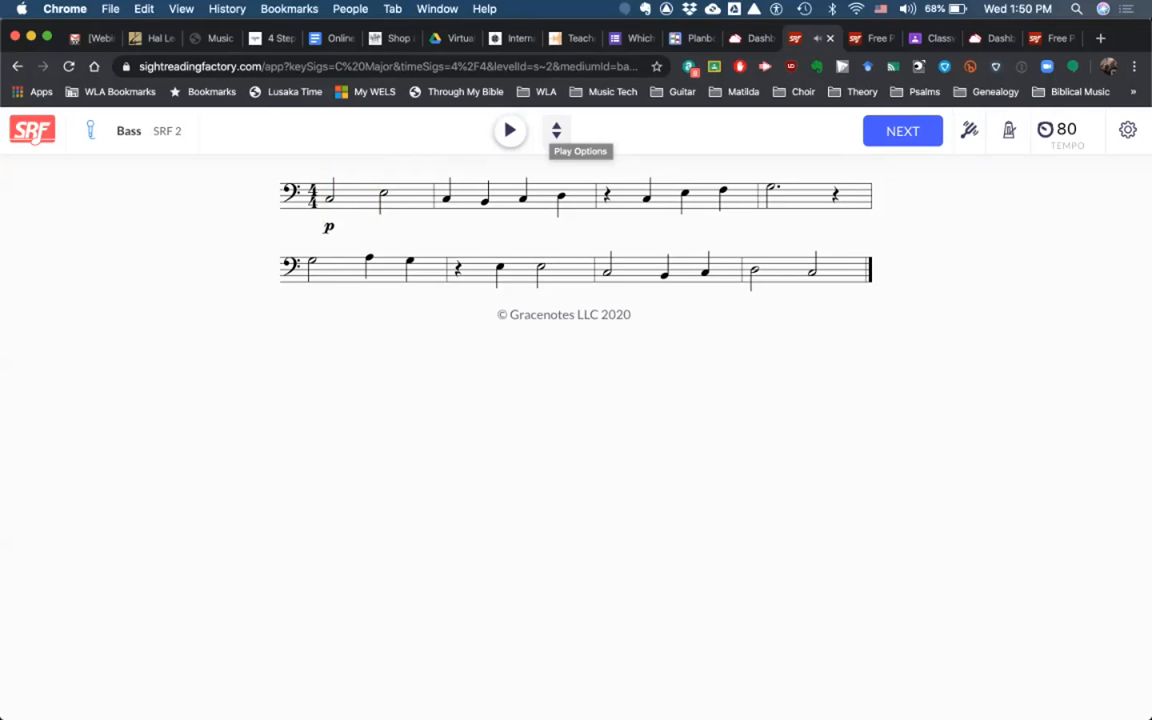
Return to the exercise setup and set the level to 3
click(129, 131)
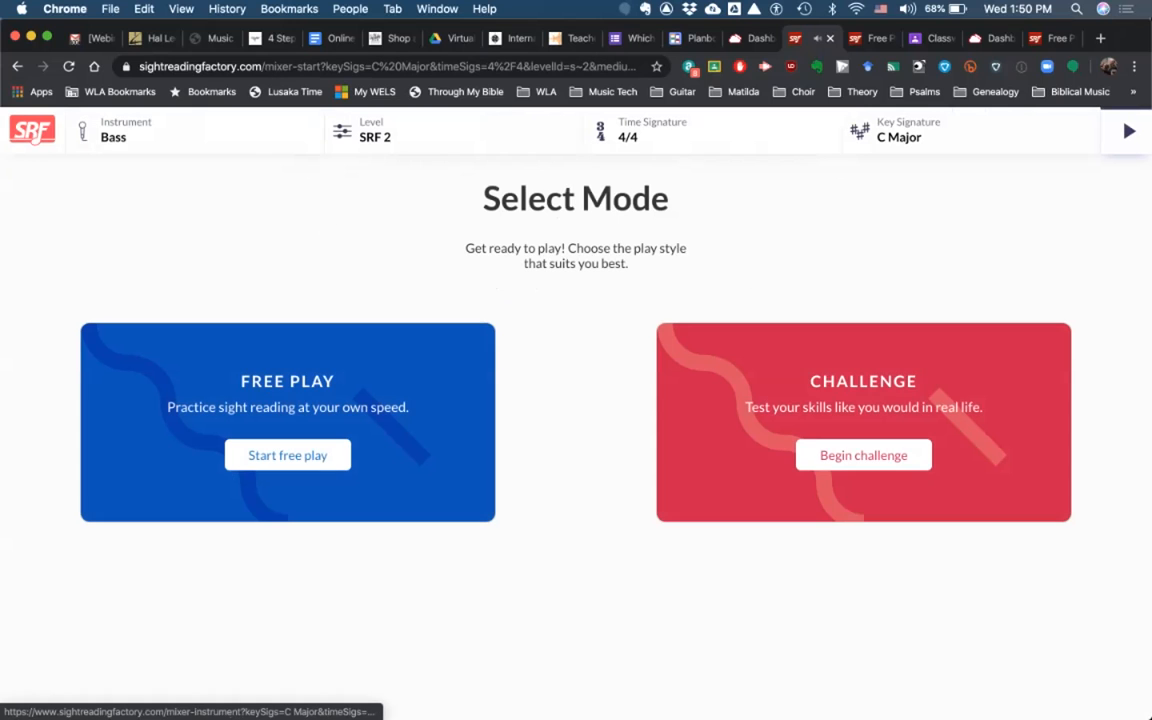
click(376, 132)
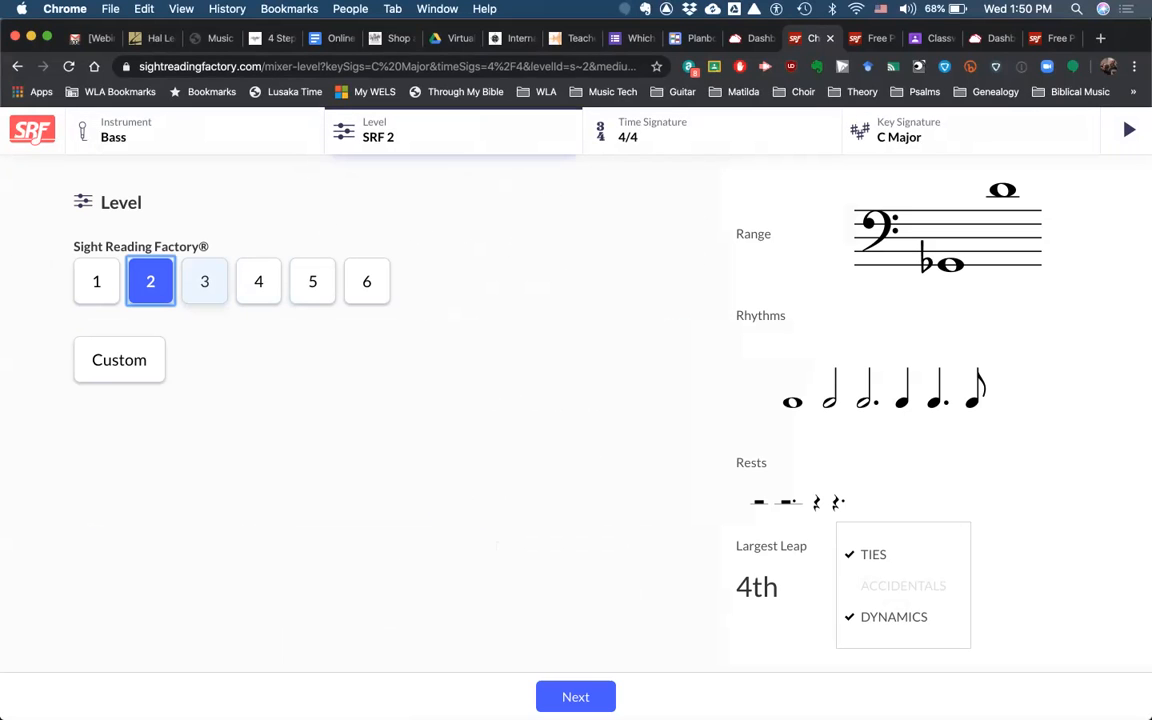
click(204, 281)
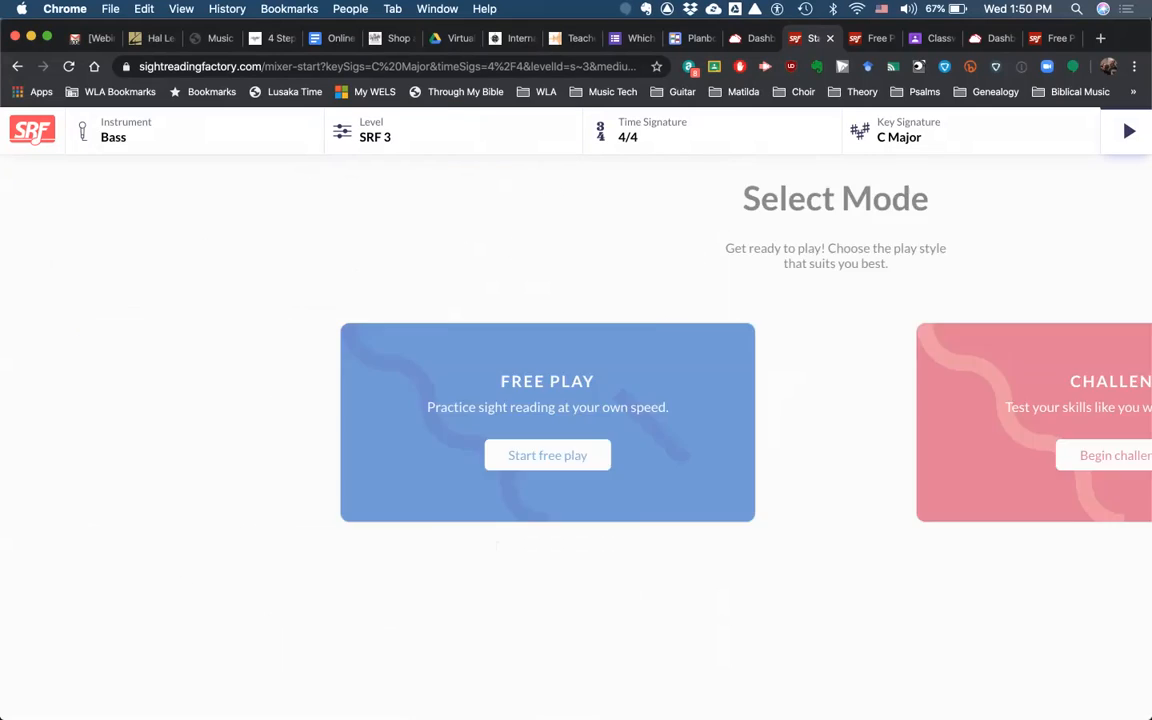
Start a Free Play exercise at level 3, and return to the exercise setup to set the level to 2
click(287, 455)
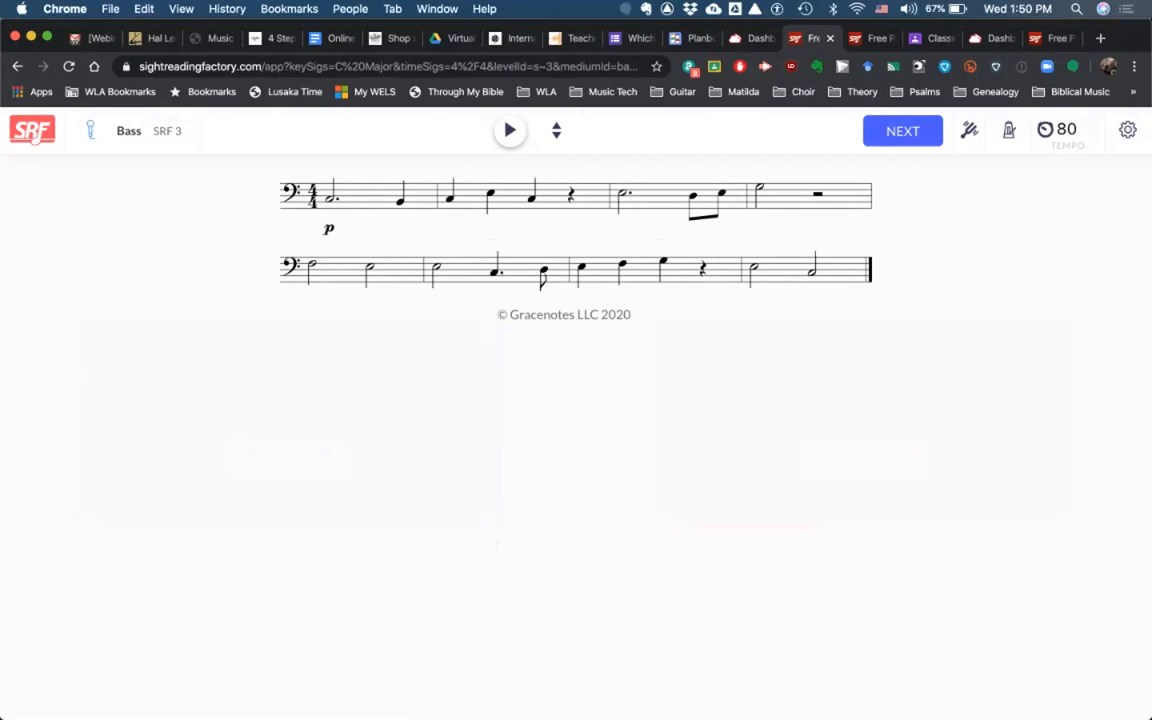
click(33, 134)
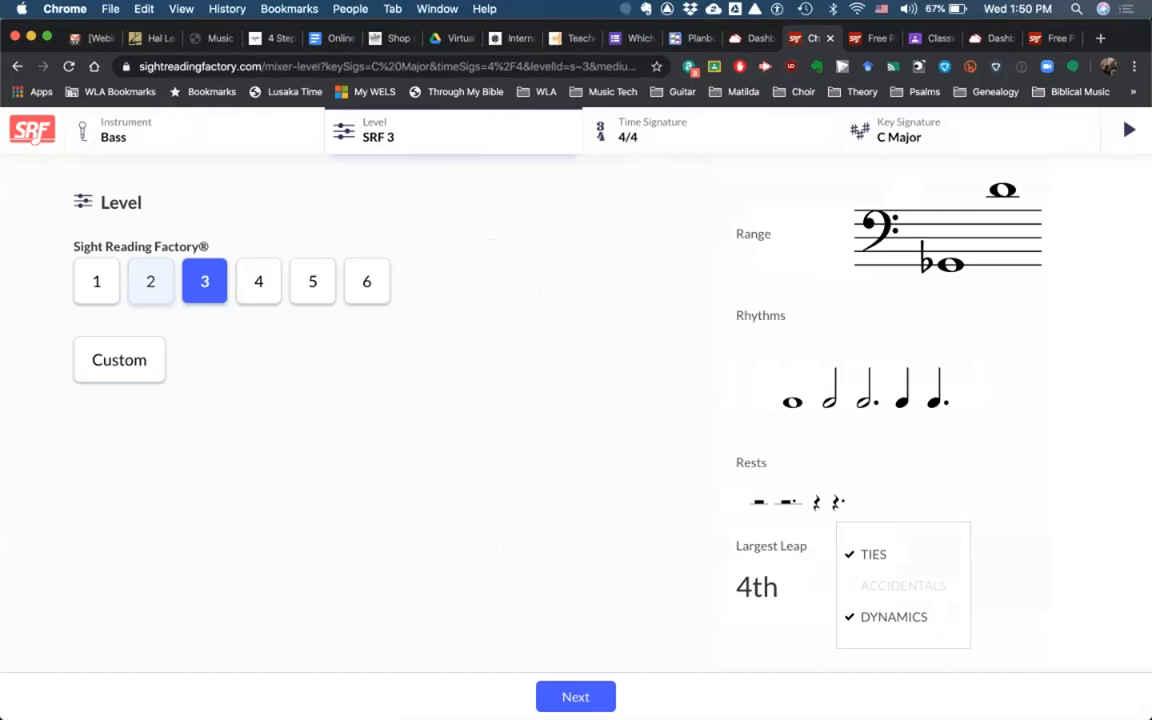
click(152, 280)
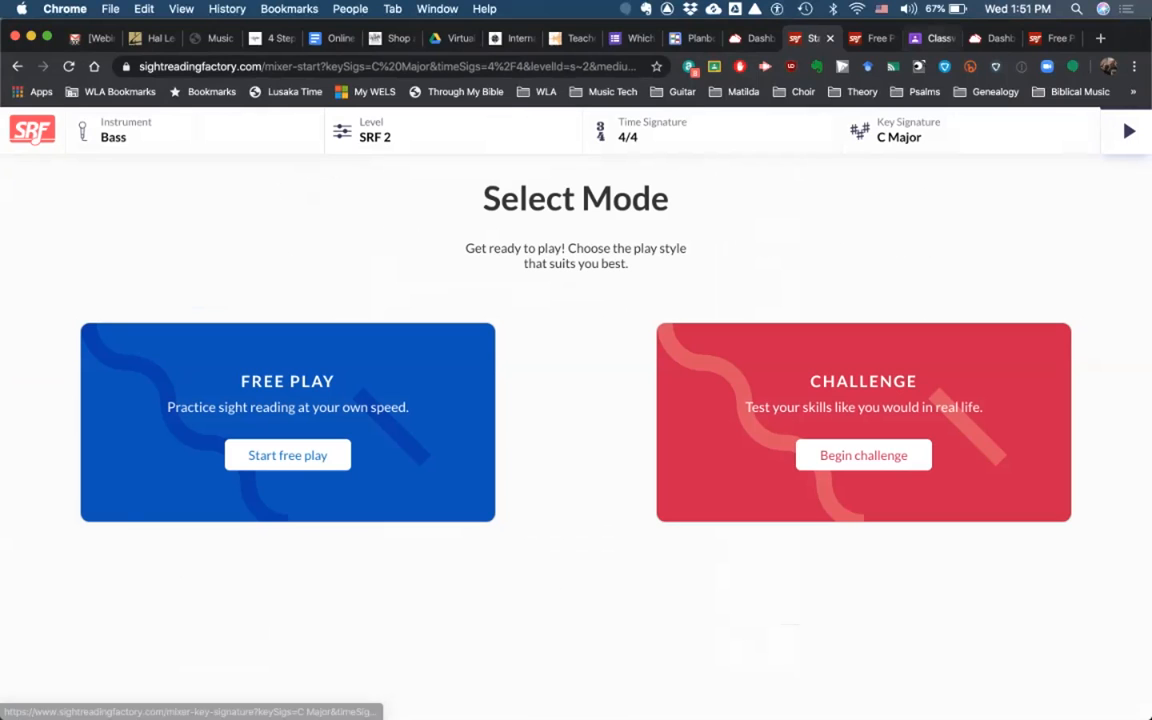
Switch to the Google Classroom assignment, open its attached form "Which Sight Reading Factory level are you?" and review the choir, voice part and level questions
click(928, 38)
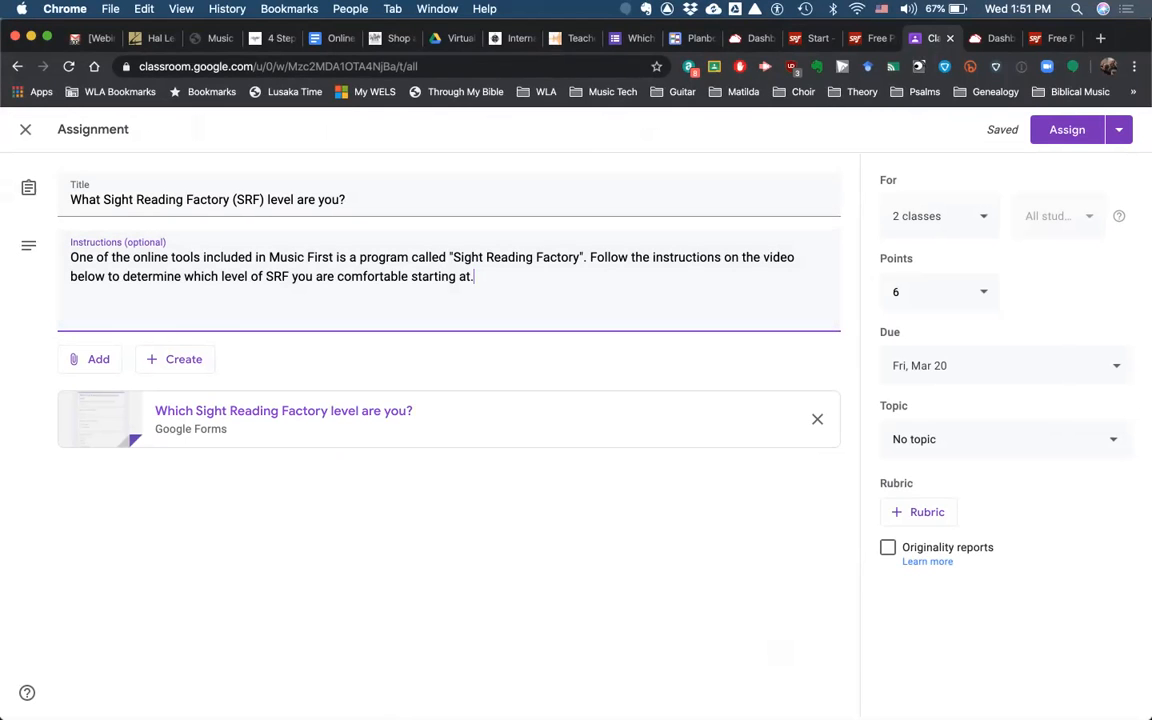
click(283, 410)
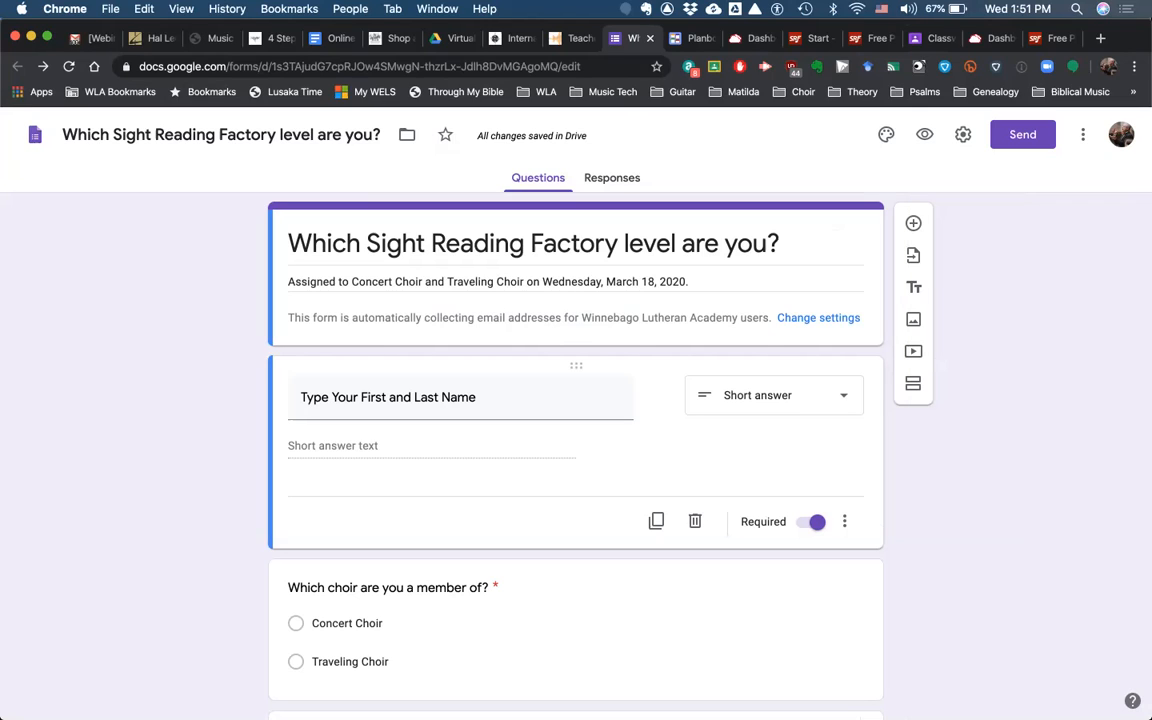
scroll(576, 450, down, 4)
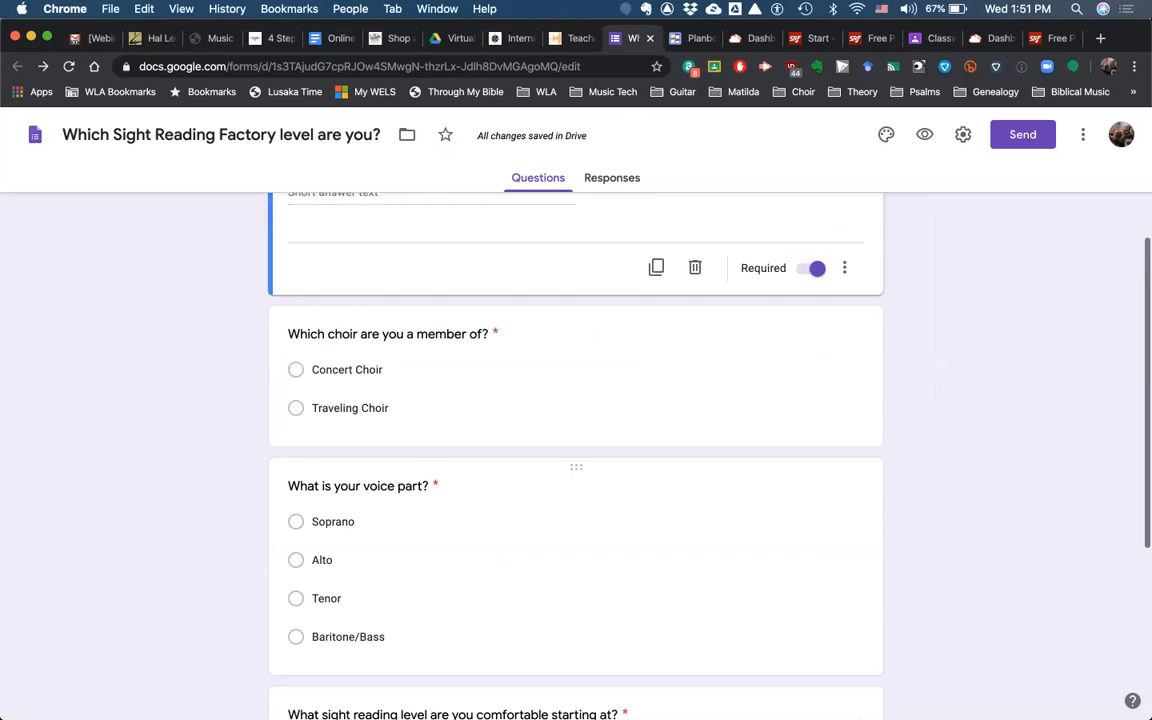
scroll(576, 450, down, 3)
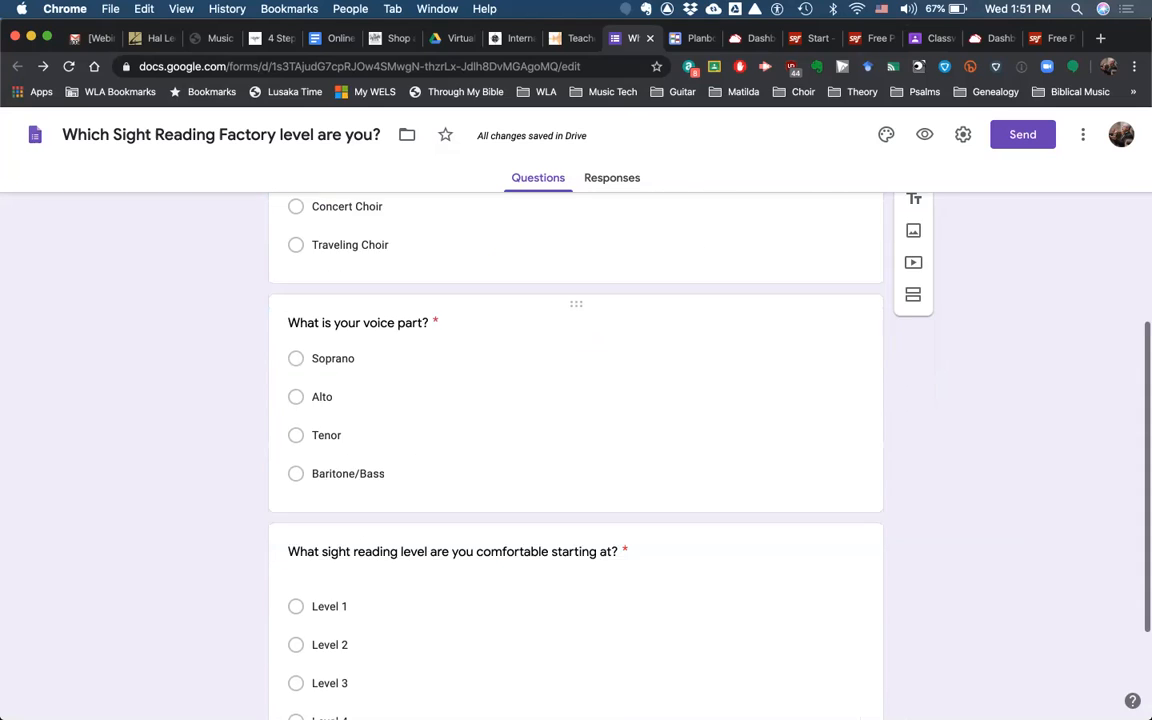
scroll(576, 450, down, 1)
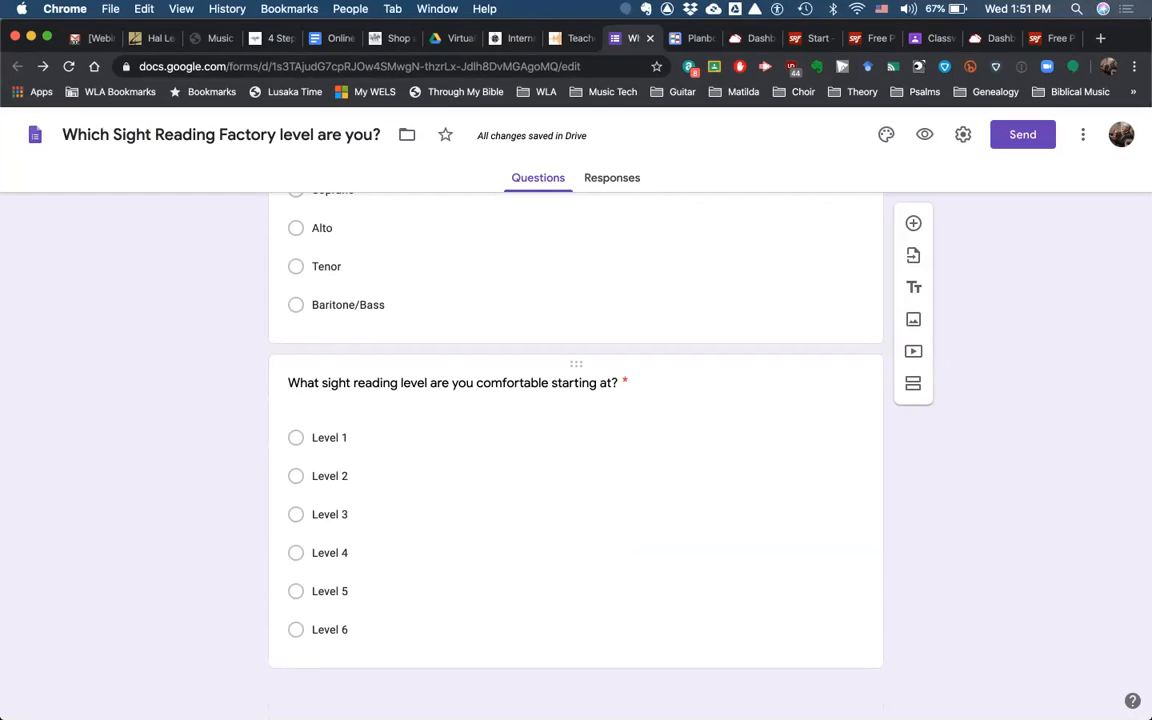
scroll(576, 430, up, 6)
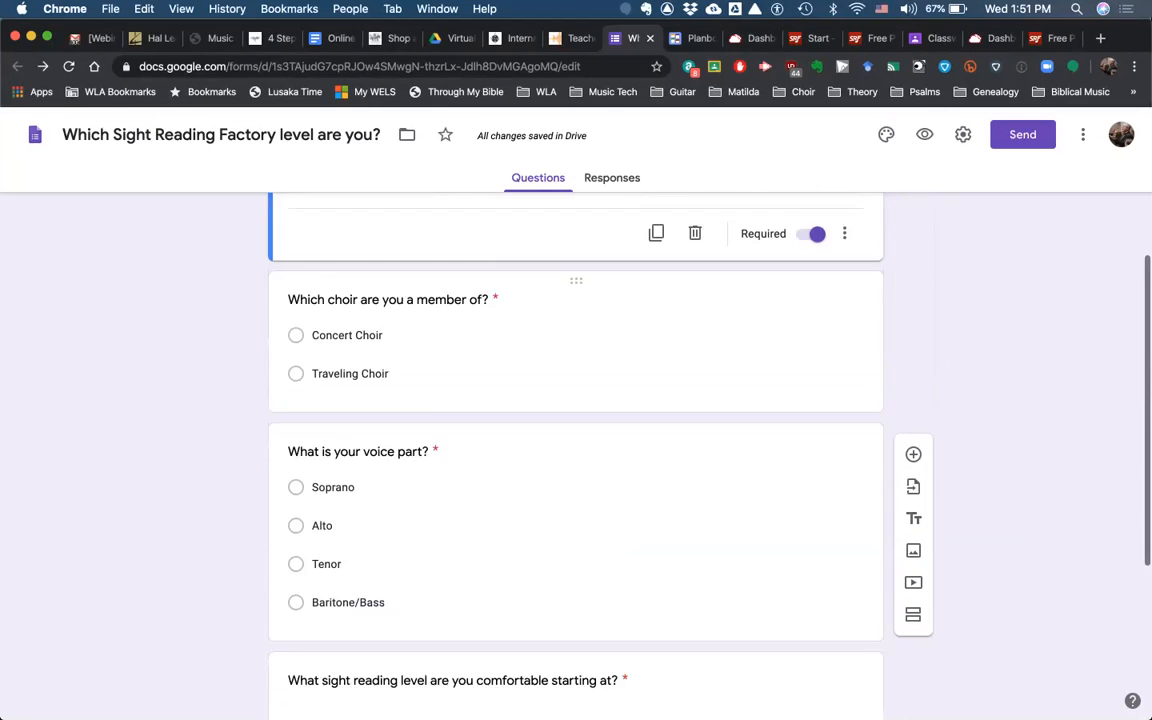